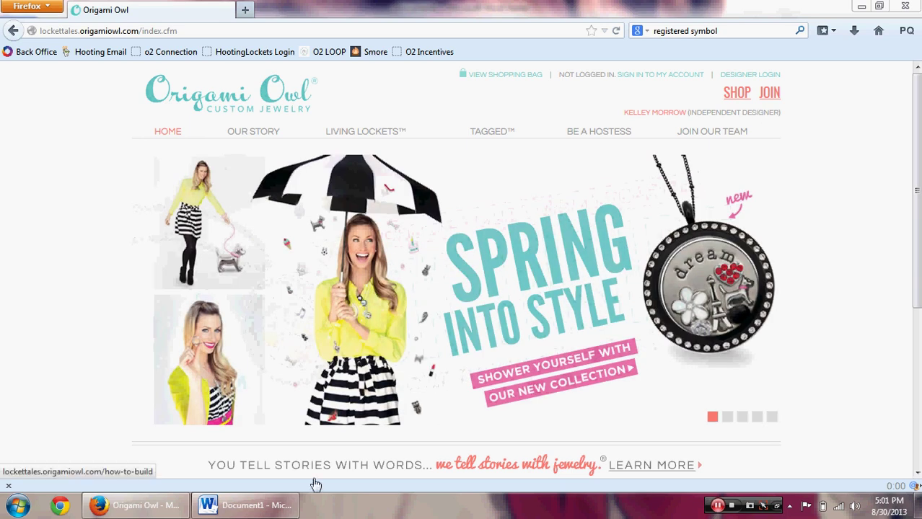
click(267, 505)
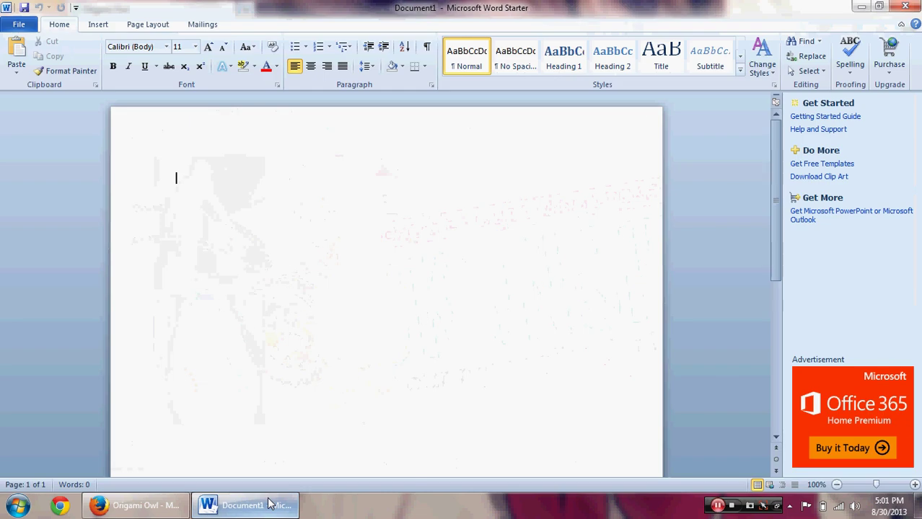
click(159, 514)
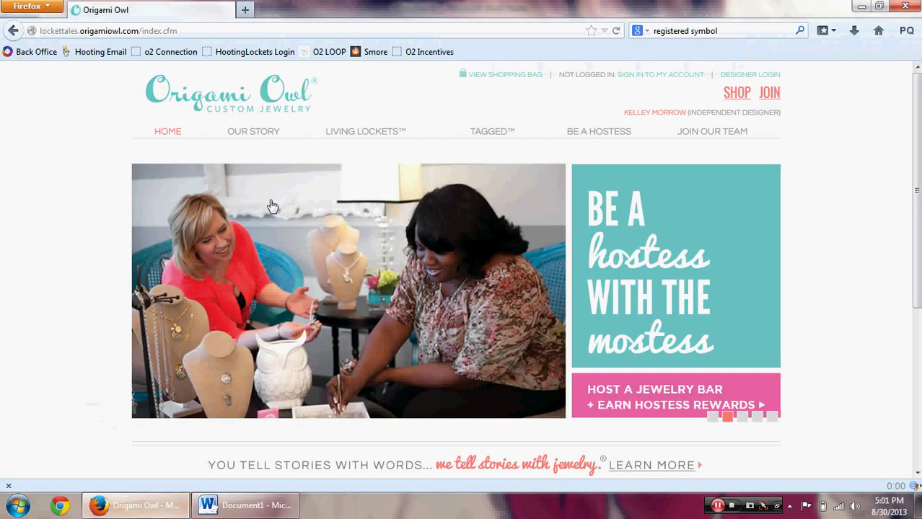
Step: Open the Medium Silver Locket with Crystals product page from the Living Lockets shop's locket listing
mouse_move(387, 141)
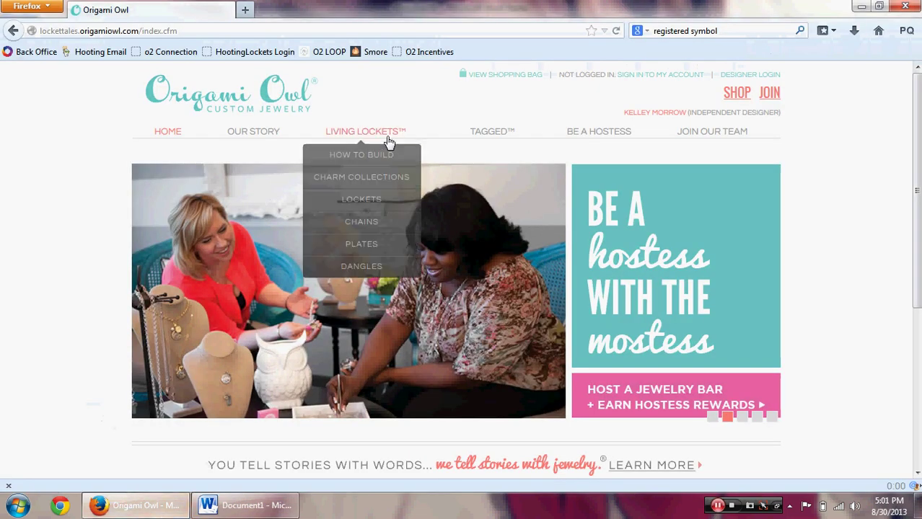
click(378, 197)
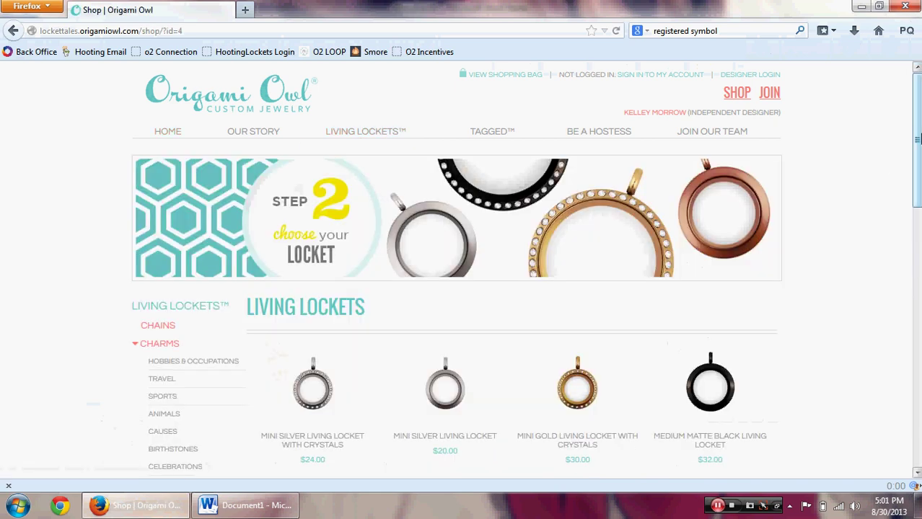
drag(917, 139, 918, 220)
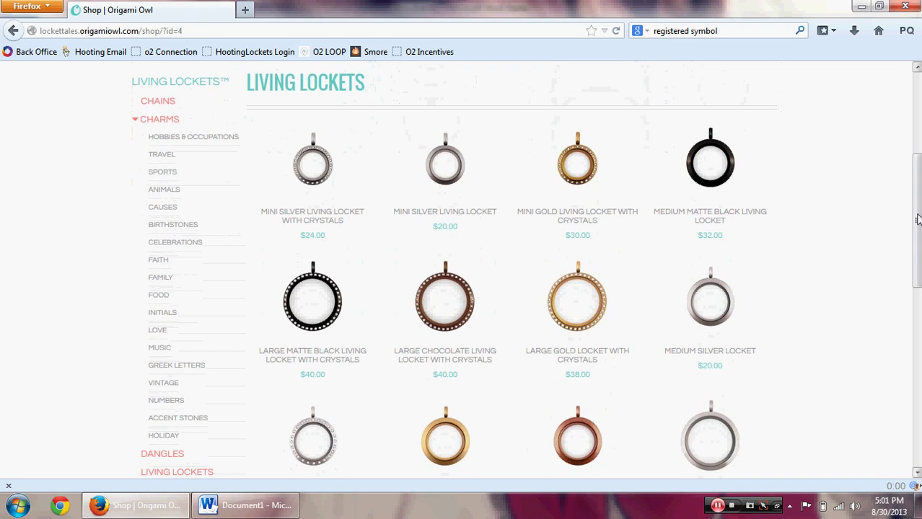
drag(918, 220, 913, 260)
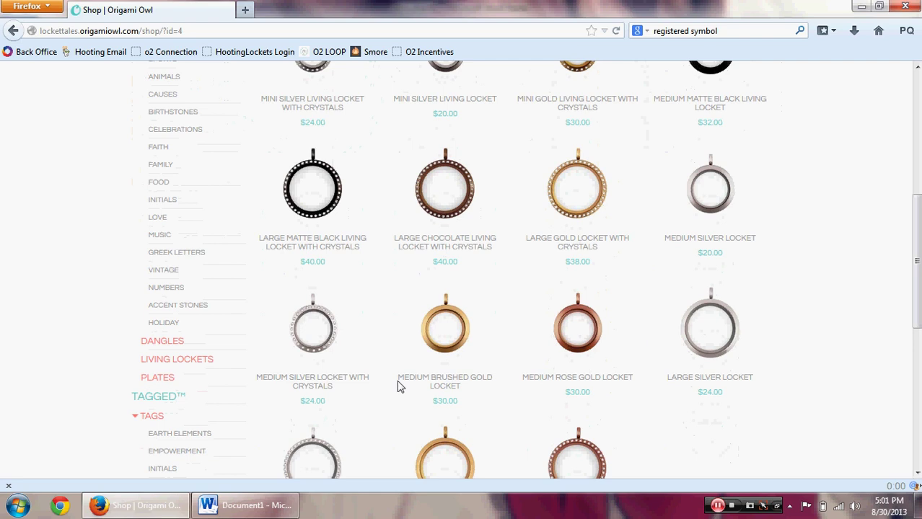
click(328, 351)
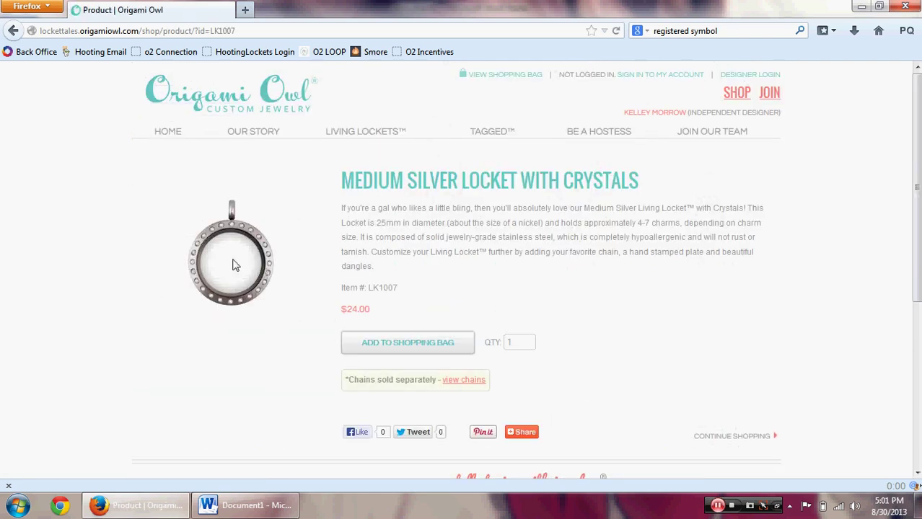
Step: Copy the locket image from the product page and paste it into the blank document in Word
right_click(233, 264)
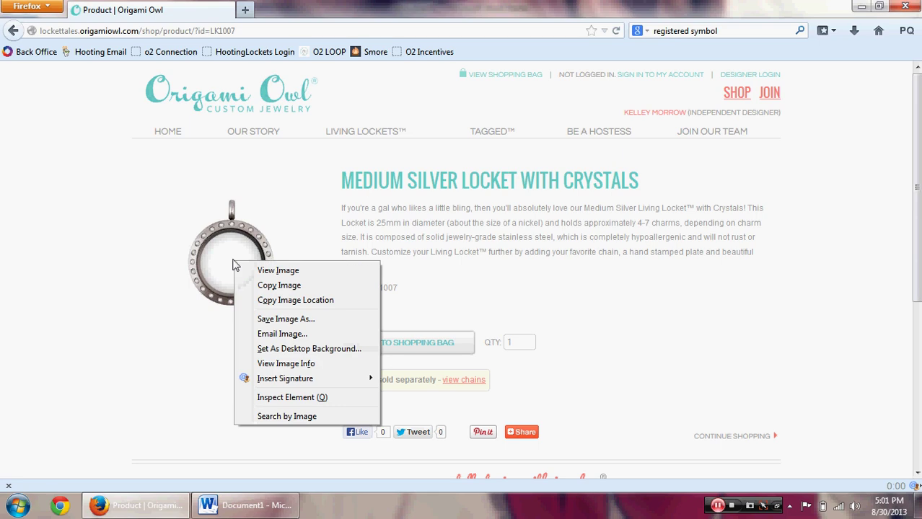
click(279, 292)
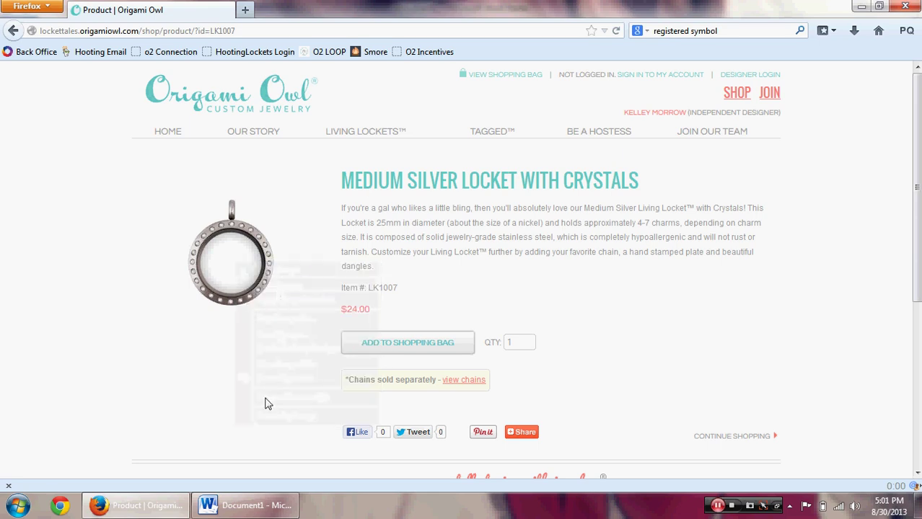
click(244, 508)
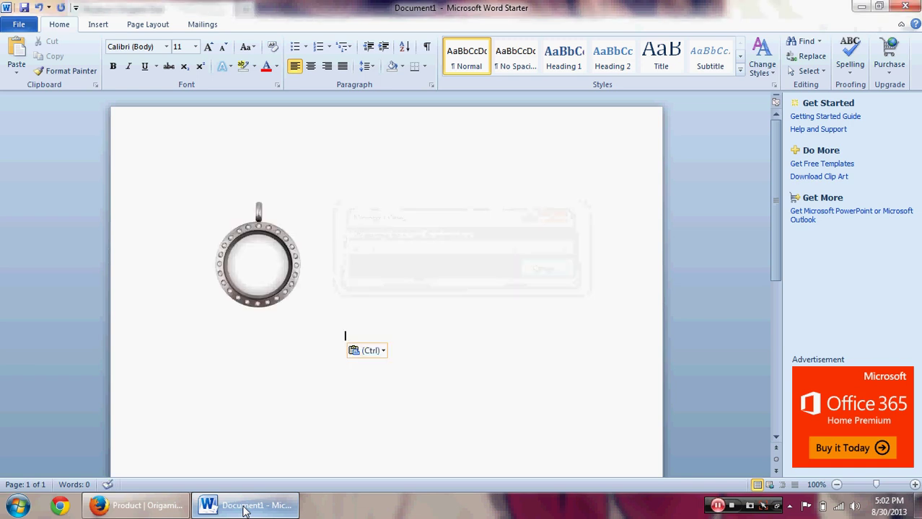
Step: Set the locket picture's text wrapping to In Front of Text
click(269, 246)
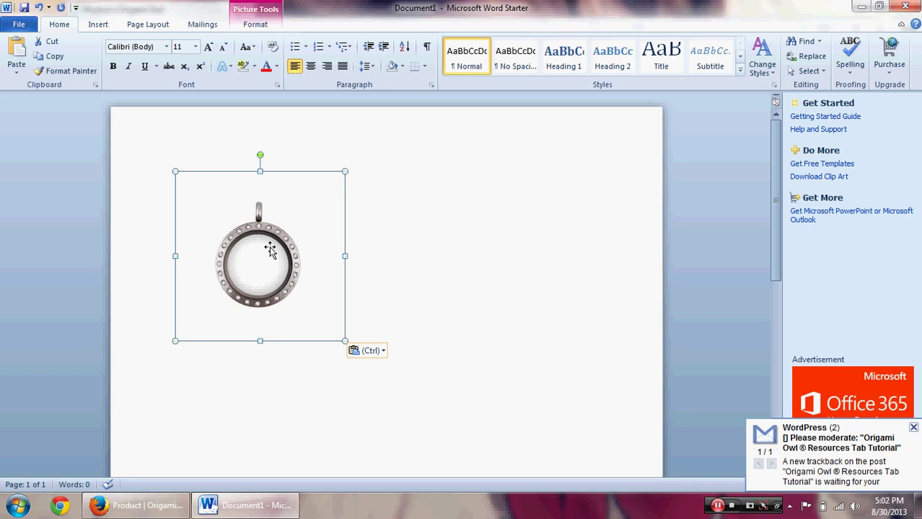
right_click(270, 250)
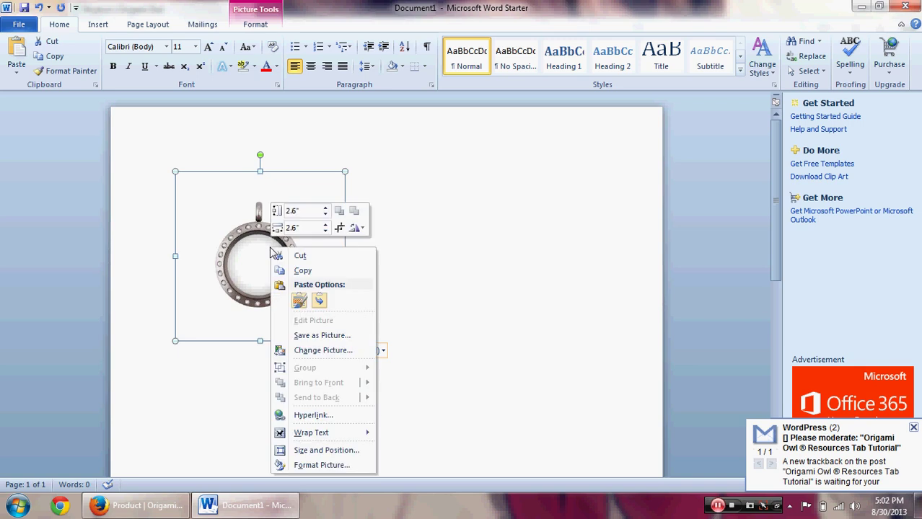
mouse_move(339, 438)
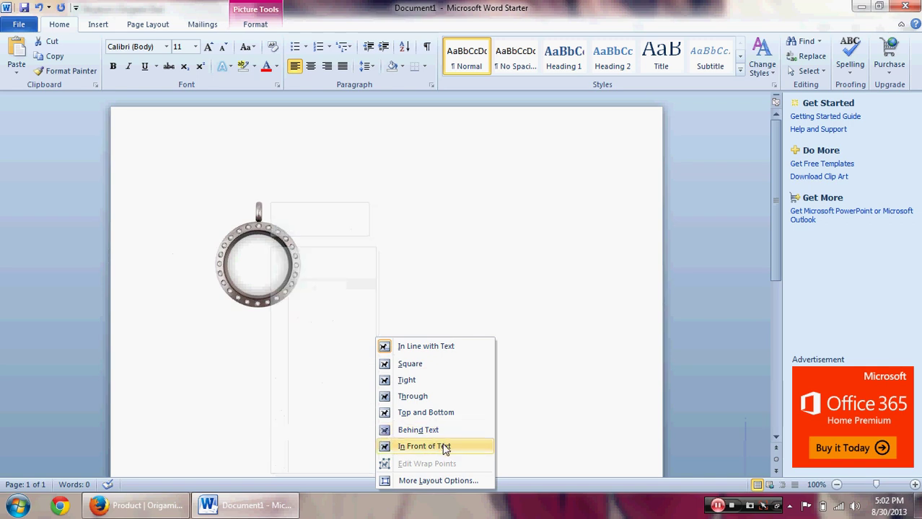
click(444, 447)
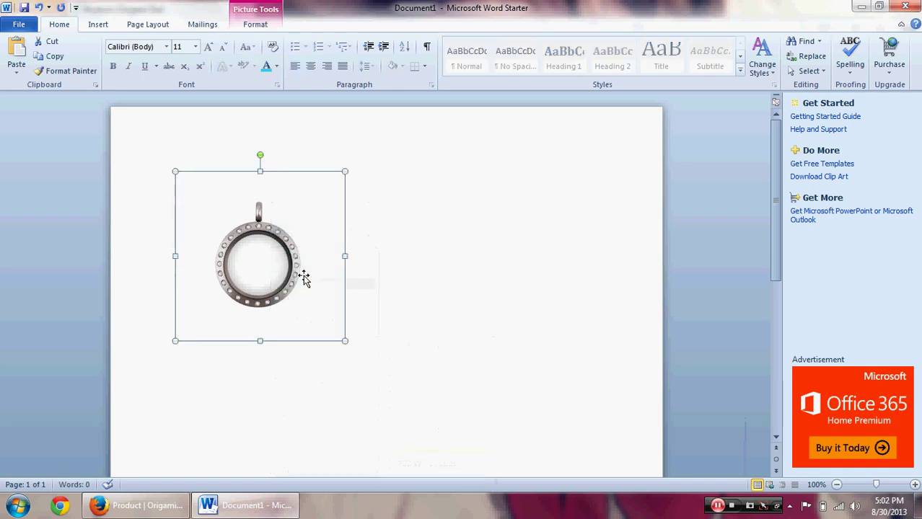
Step: Move the locket picture toward the middle of the page and enlarge it to about 3.2 inches square
drag(289, 279, 389, 295)
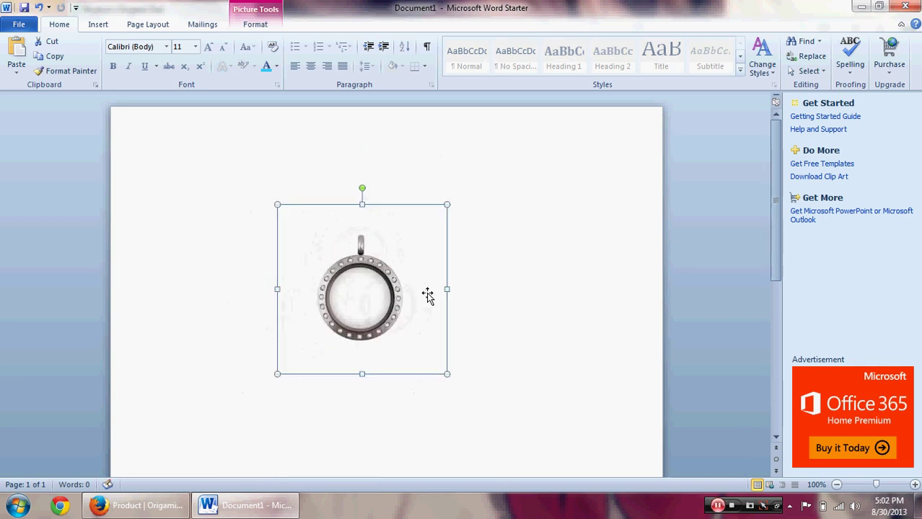
drag(448, 374, 486, 388)
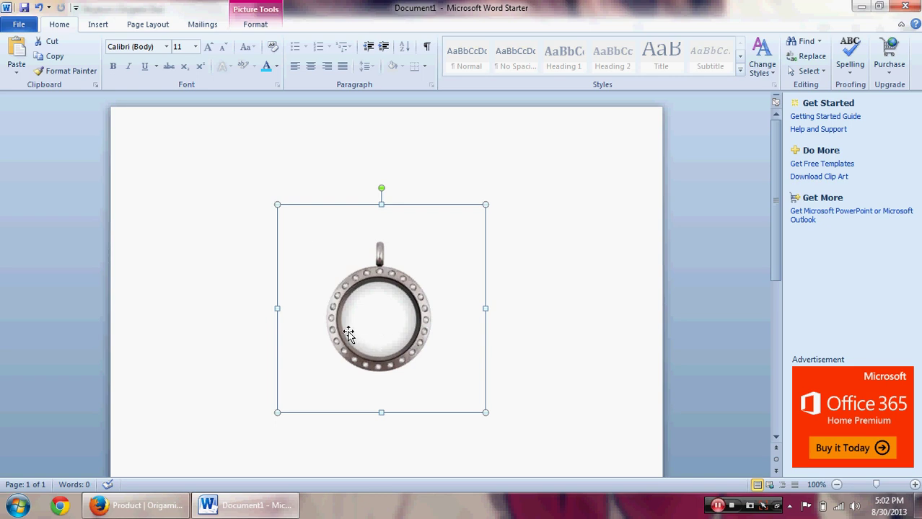
Step: Make the white background of the locket picture transparent with Set Transparent Color
double_click(313, 256)
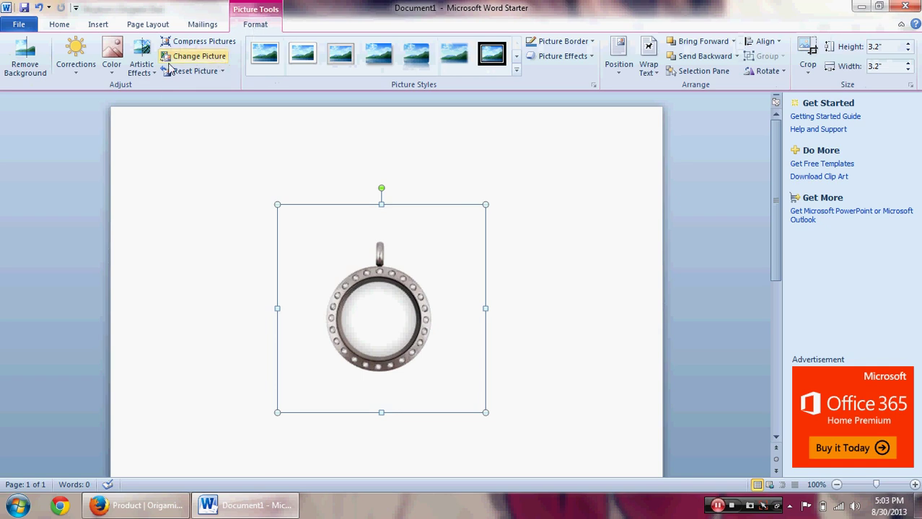
click(114, 63)
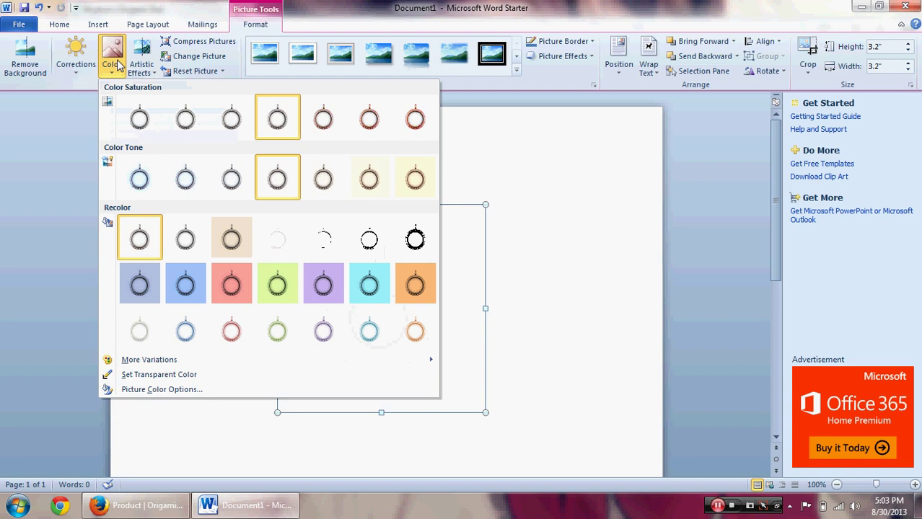
click(148, 376)
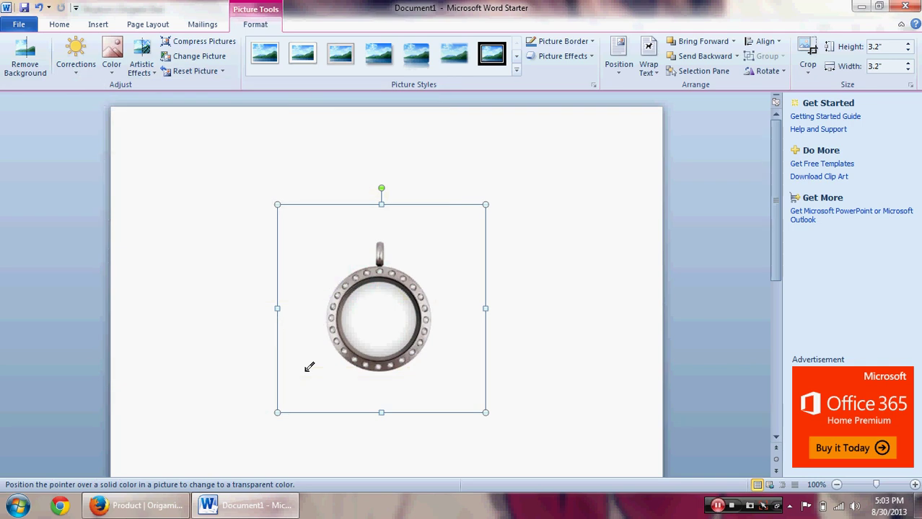
click(309, 367)
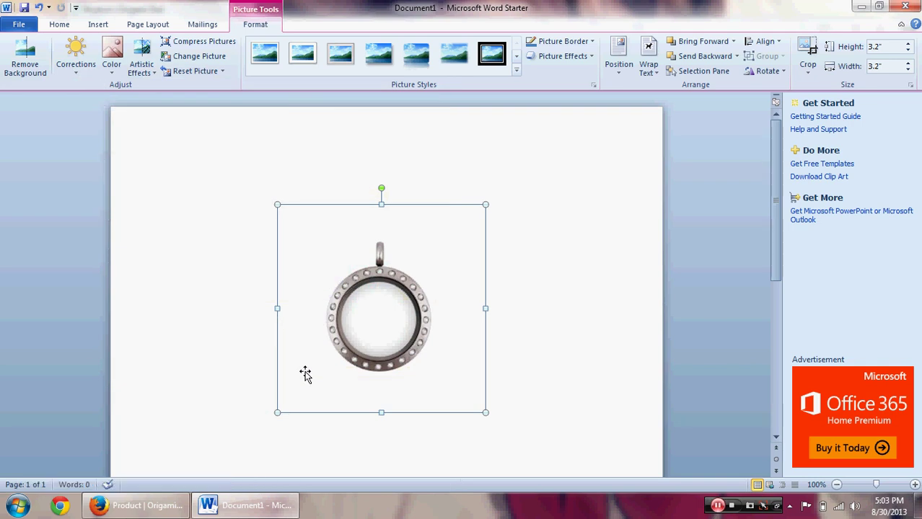
Step: Enlarge the locket picture a little more and place it lower on the page, leaving space above it
drag(452, 292, 444, 243)
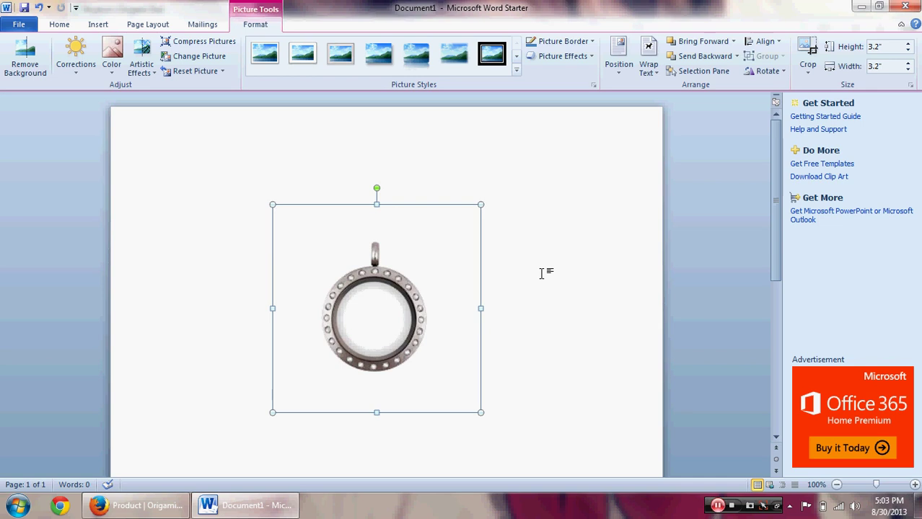
drag(480, 413, 524, 429)
click(550, 410)
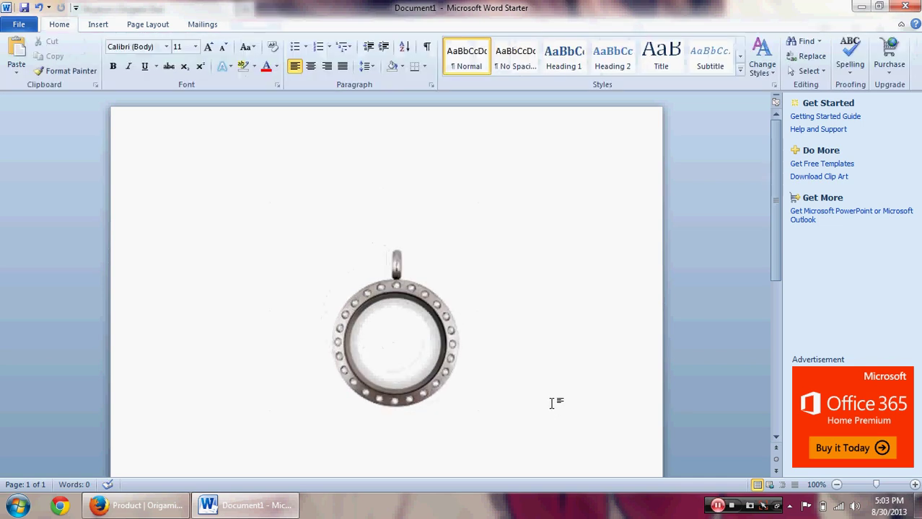
drag(390, 322, 388, 362)
click(561, 349)
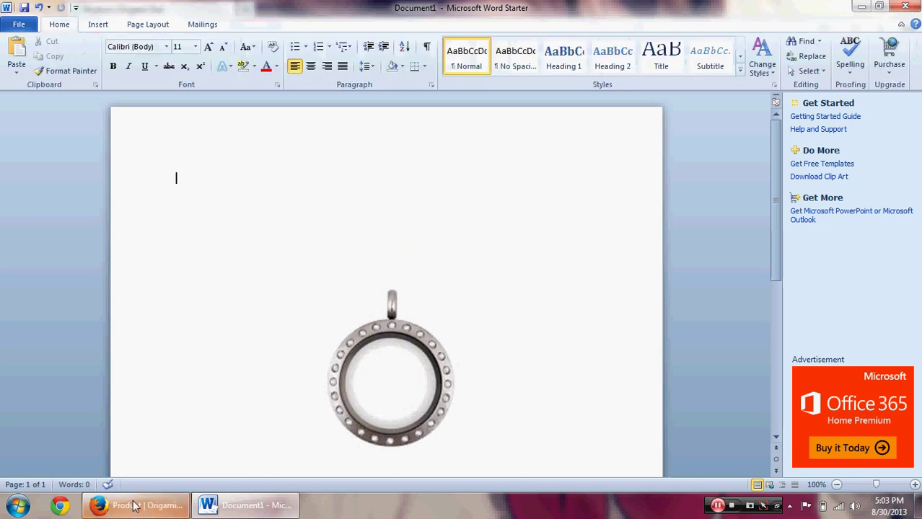
Step: Switch to Firefox and open the Silver Ball Station Chain product page from the shop's chain listing
click(134, 506)
mouse_move(380, 131)
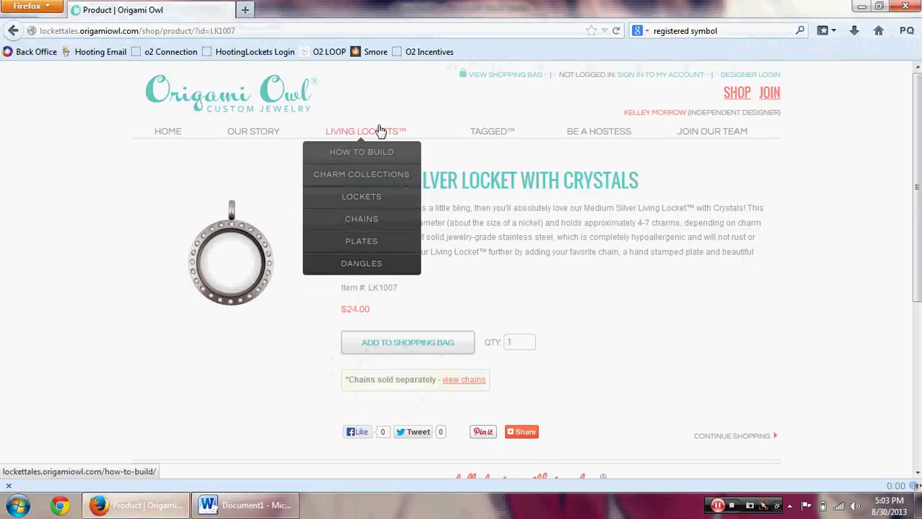
click(371, 223)
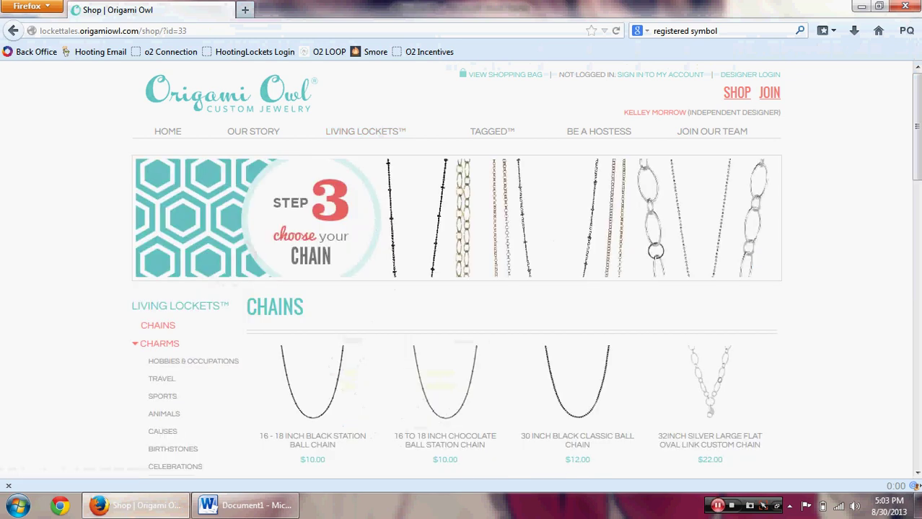
scroll(916, 162, down, 4)
scroll(915, 162, down, 3)
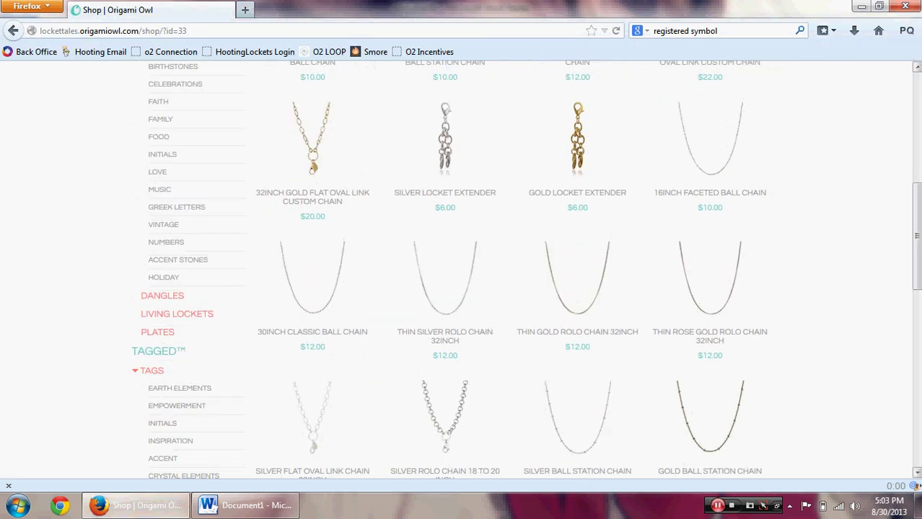
scroll(622, 367, down, 2)
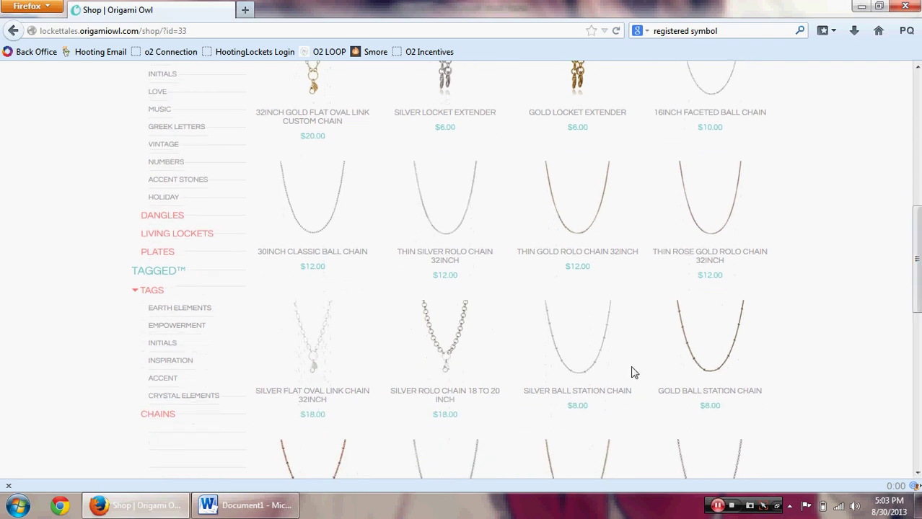
click(576, 359)
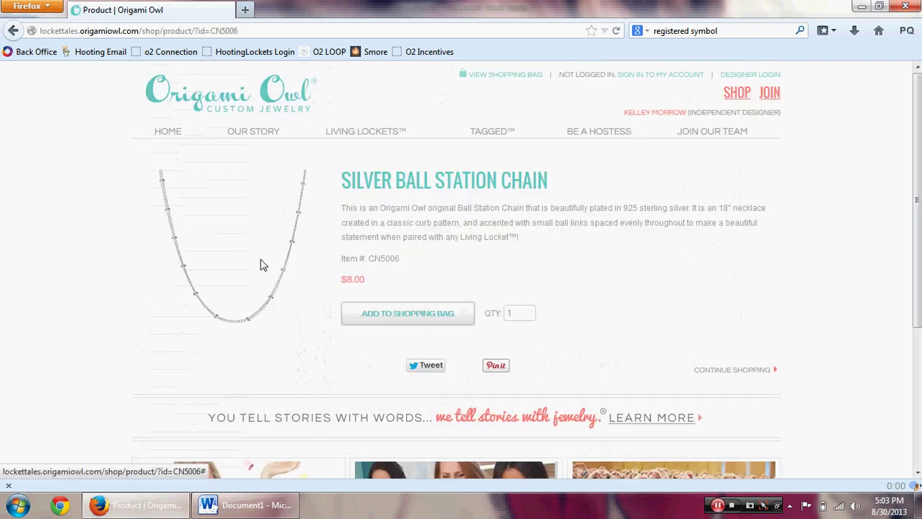
Step: Copy the chain image from the product page and paste it into the Word document
right_click(260, 260)
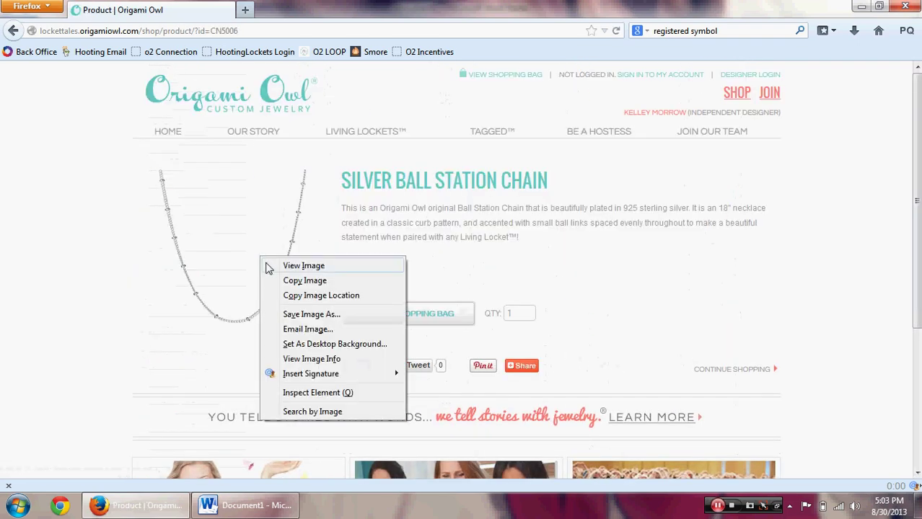
click(274, 280)
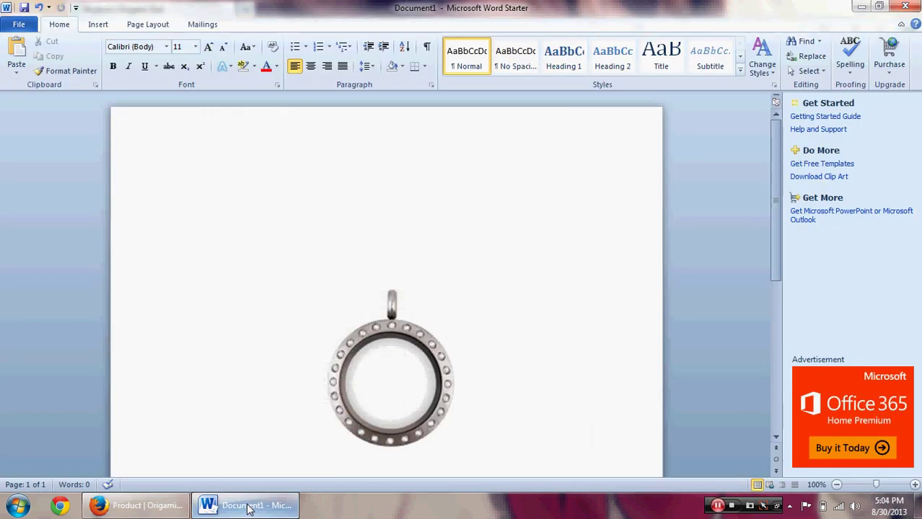
key(ctrl+v)
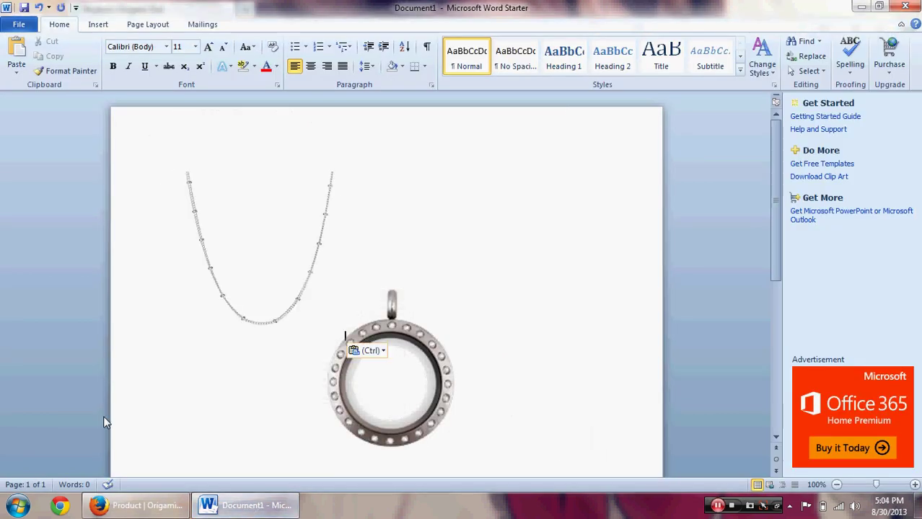
Step: Try to move the pasted chain picture over toward the locket
mouse_move(316, 258)
mouse_down()
mouse_move(341, 258)
mouse_move(299, 255)
mouse_move(321, 261)
mouse_up()
click(227, 241)
double_click(327, 260)
drag(243, 236, 323, 251)
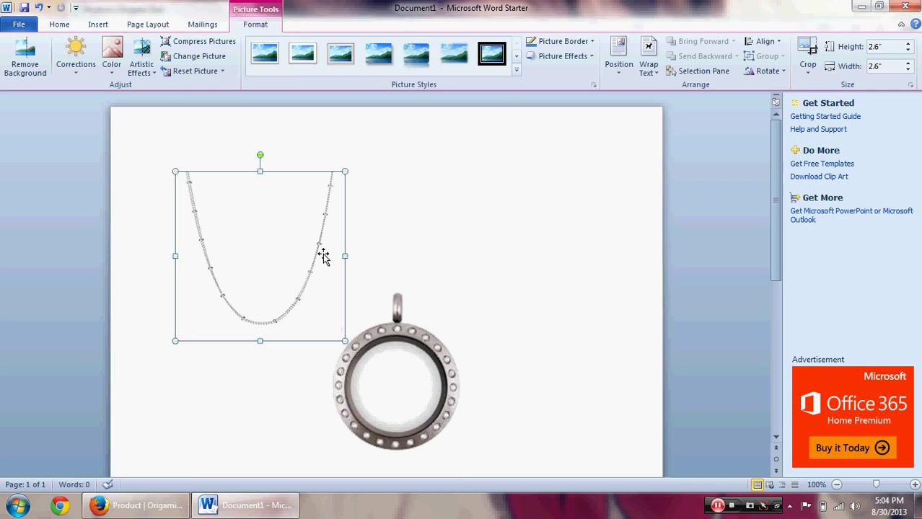
Step: Set the chain picture's text wrapping to In Front of Text and move it directly above the locket
right_click(267, 252)
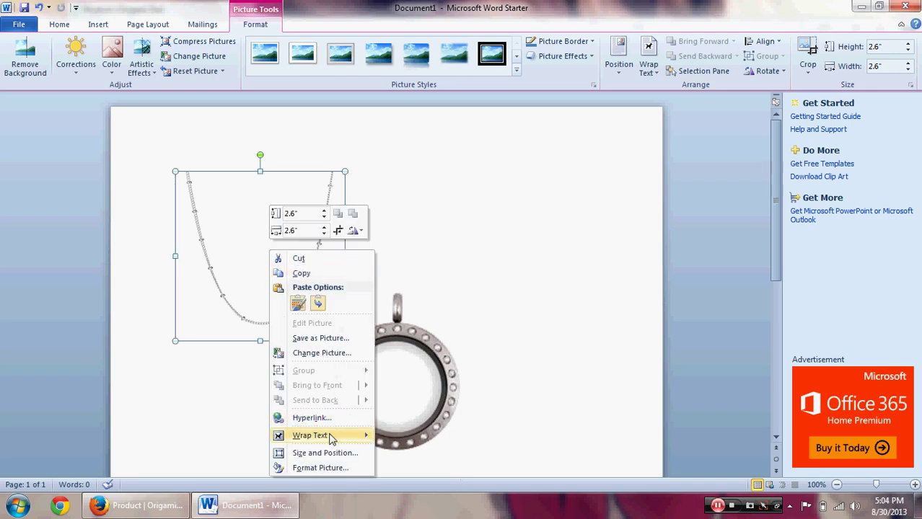
mouse_move(331, 438)
click(382, 445)
drag(246, 286, 325, 256)
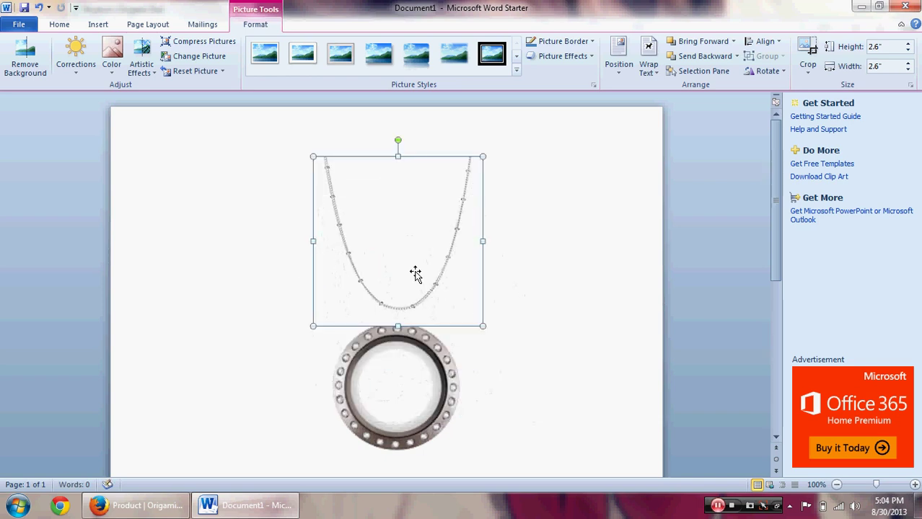
Step: Make the white background of the chain picture transparent with Set Transparent Color
click(110, 62)
click(168, 375)
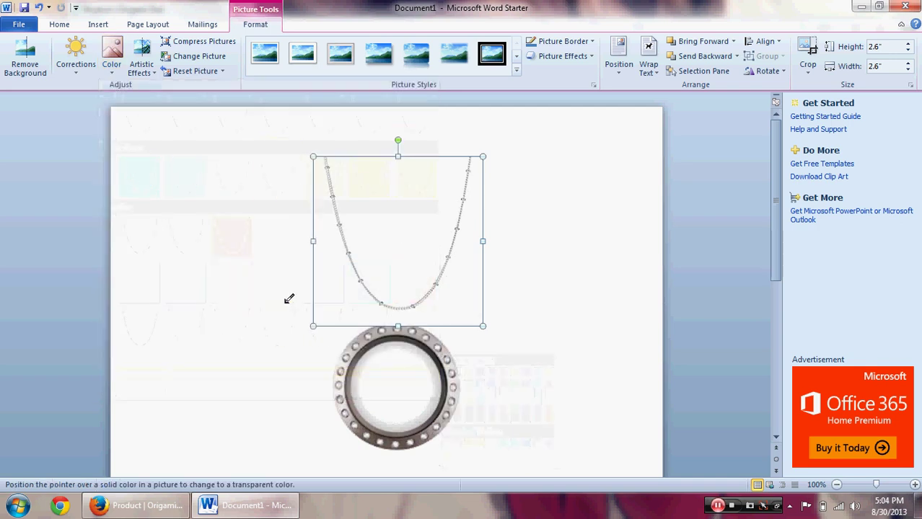
click(334, 267)
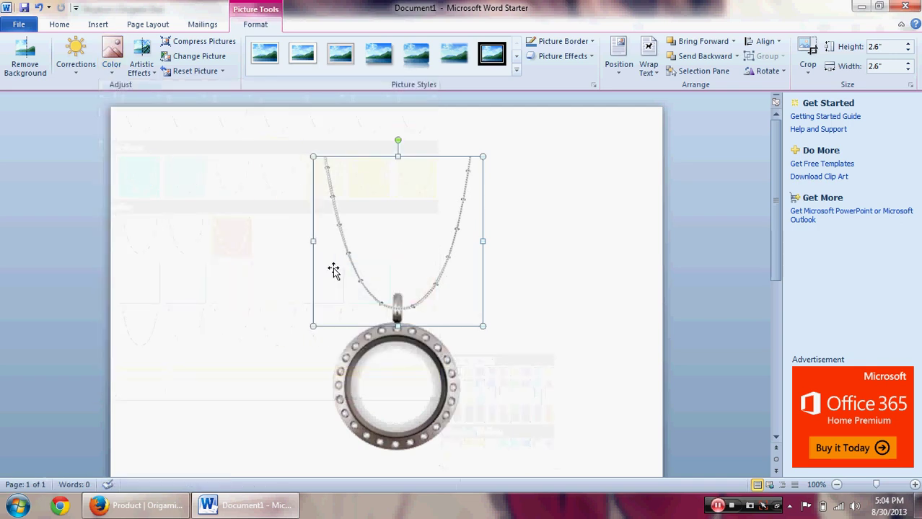
click(535, 243)
Step: Move the chain picture slightly upward so the lowest point of the chain meets the top of the locket's bail
click(401, 271)
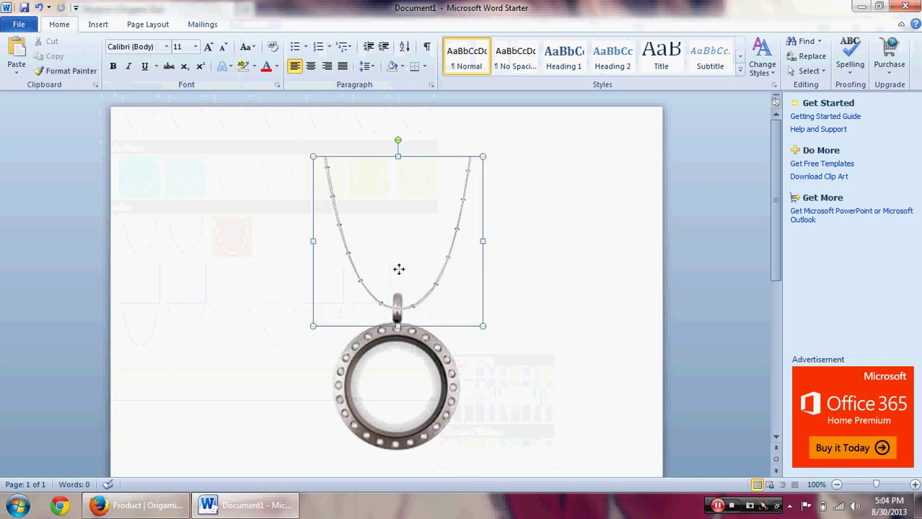
double_click(398, 268)
mouse_move(397, 270)
mouse_down()
mouse_move(384, 336)
mouse_move(394, 265)
mouse_up()
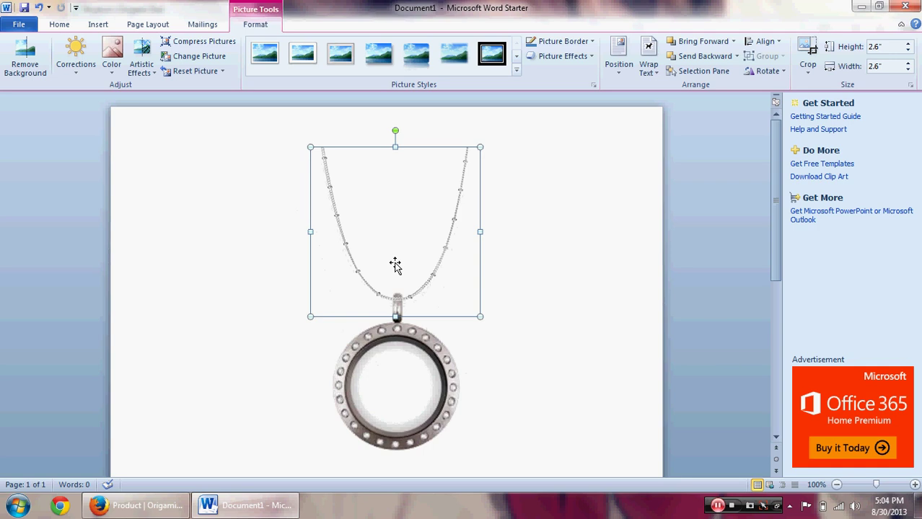
click(545, 247)
Step: Send the chain picture to the back so the chain passes behind the locket's bail
click(344, 219)
right_click(345, 219)
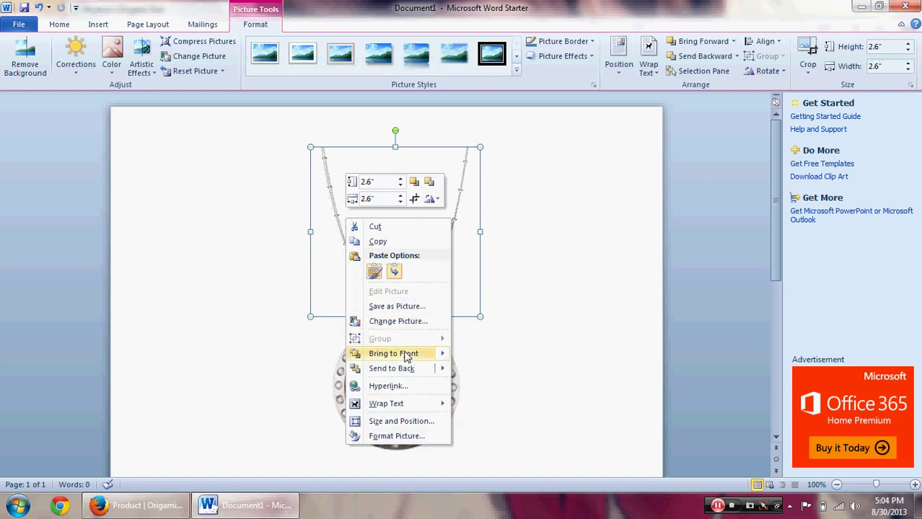
mouse_move(403, 369)
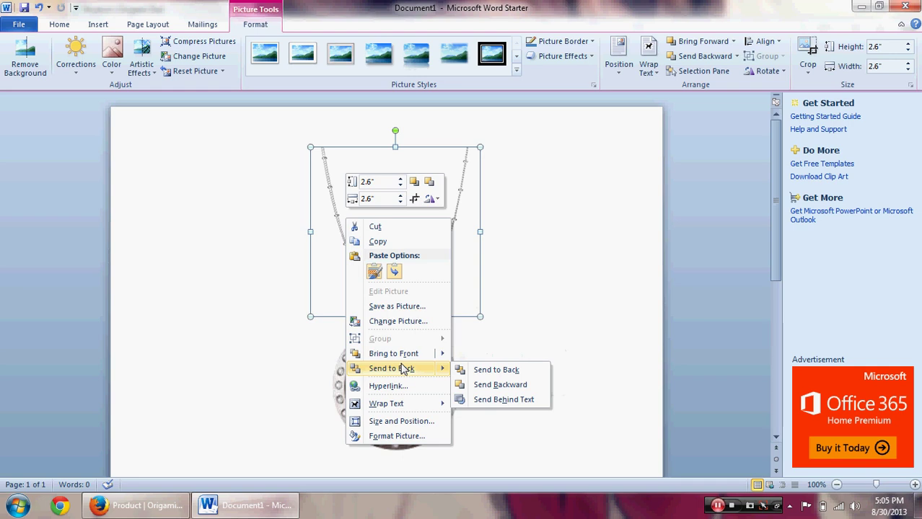
click(402, 369)
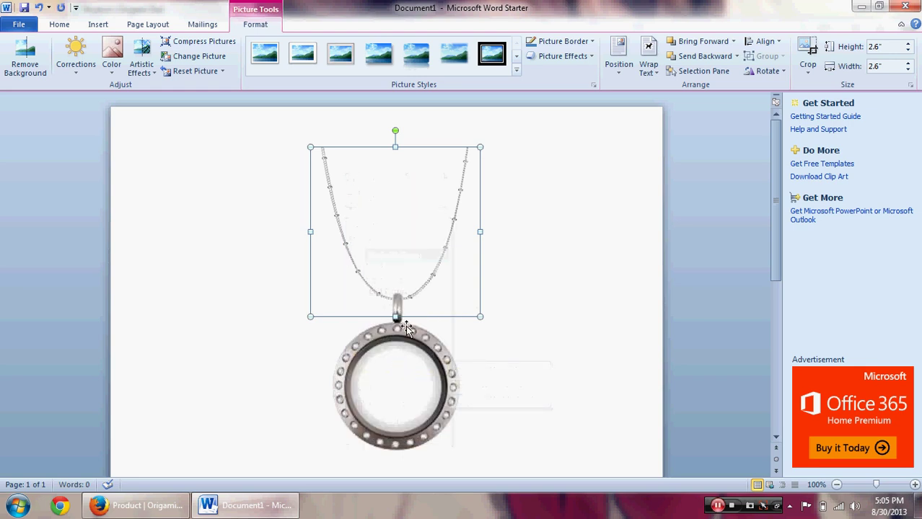
click(407, 333)
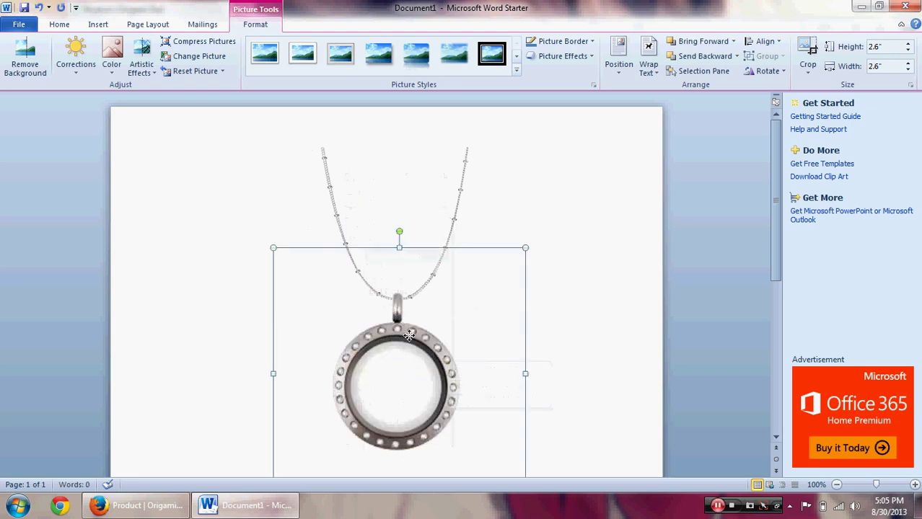
click(612, 269)
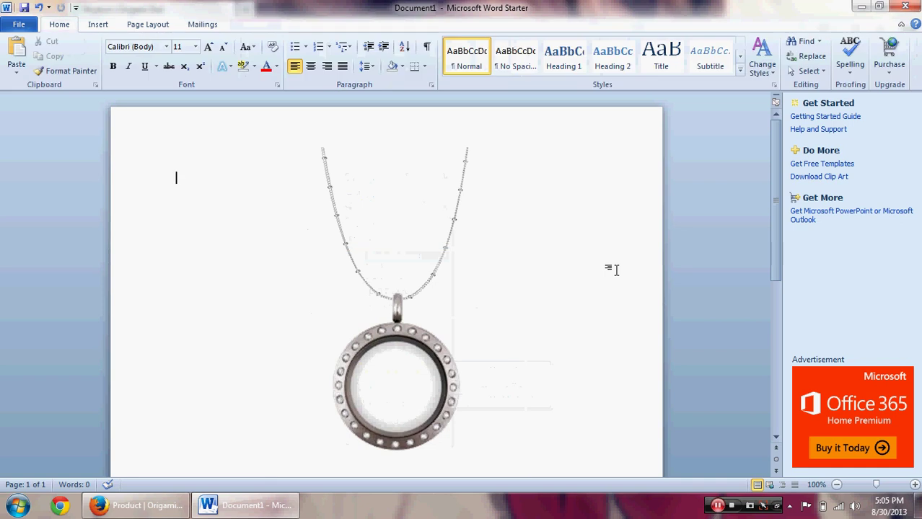
scroll(775, 238, down, 1)
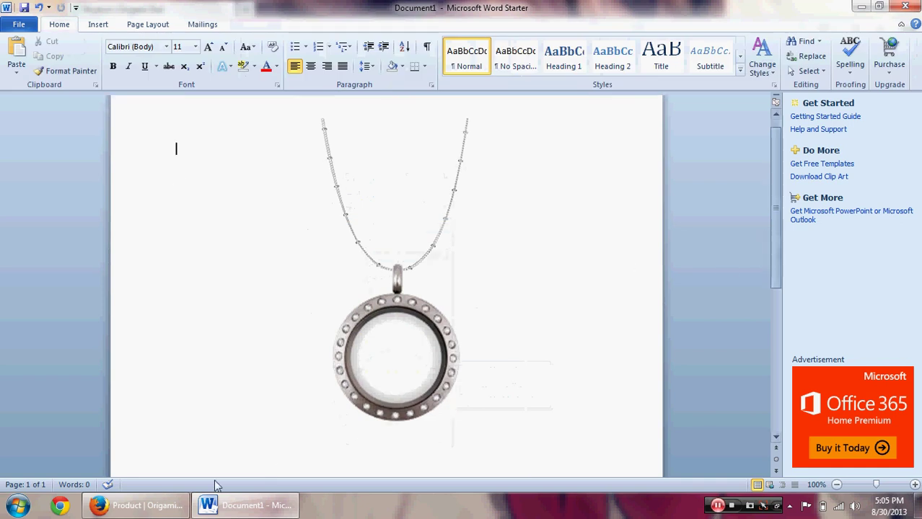
Step: Switch to Firefox and open the Football charm's product page from the Sports category of the charm collections
click(148, 505)
mouse_move(389, 131)
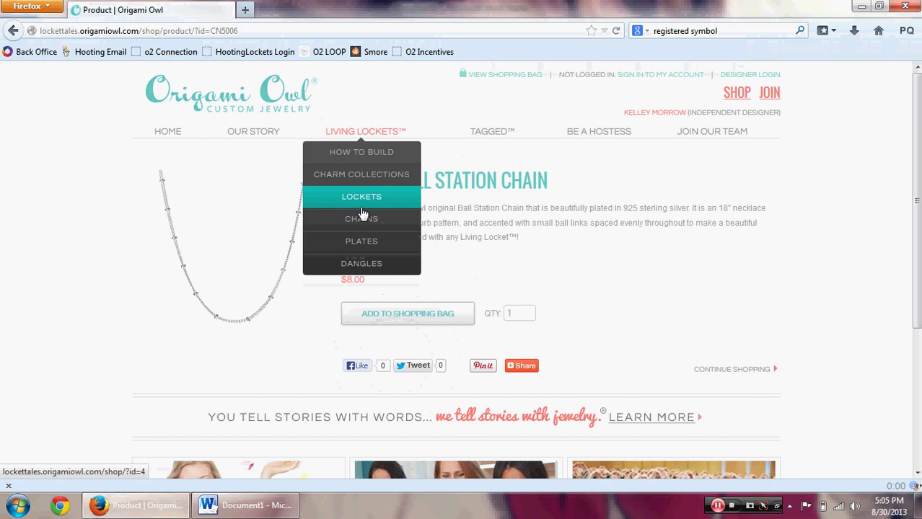
click(360, 178)
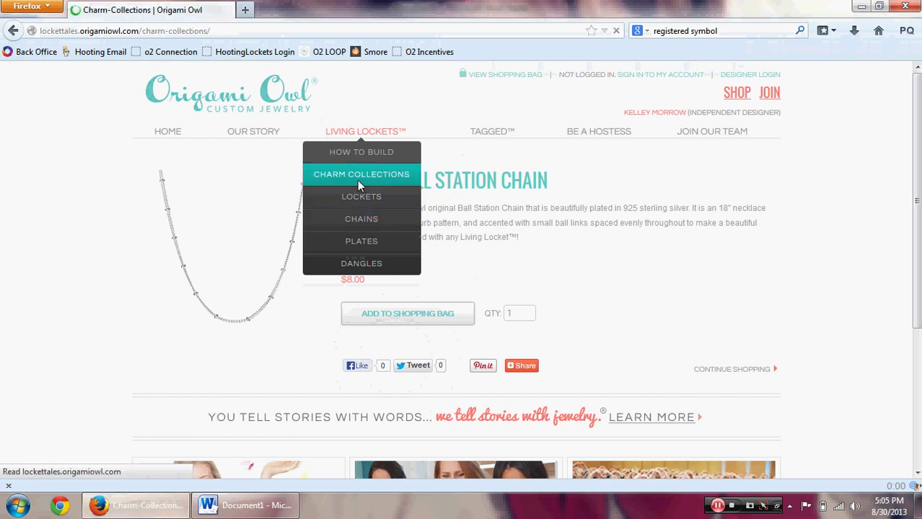
drag(916, 172, 916, 268)
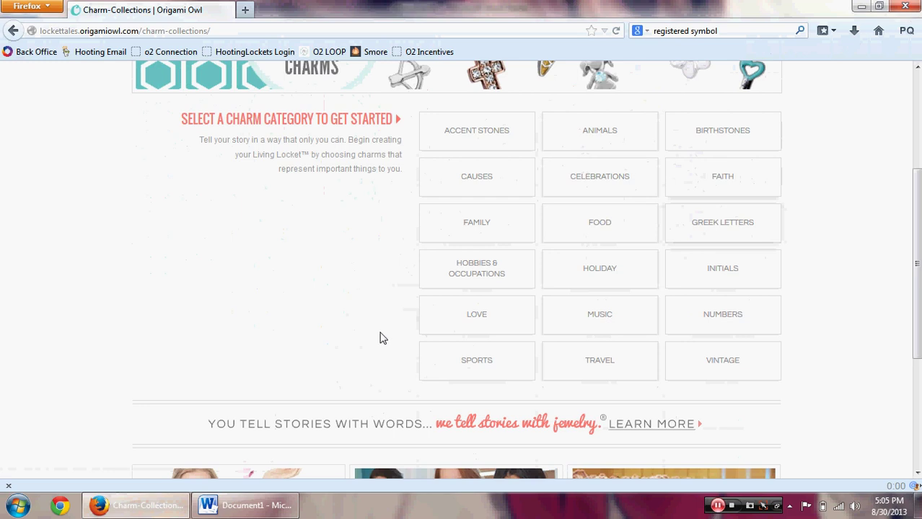
click(468, 357)
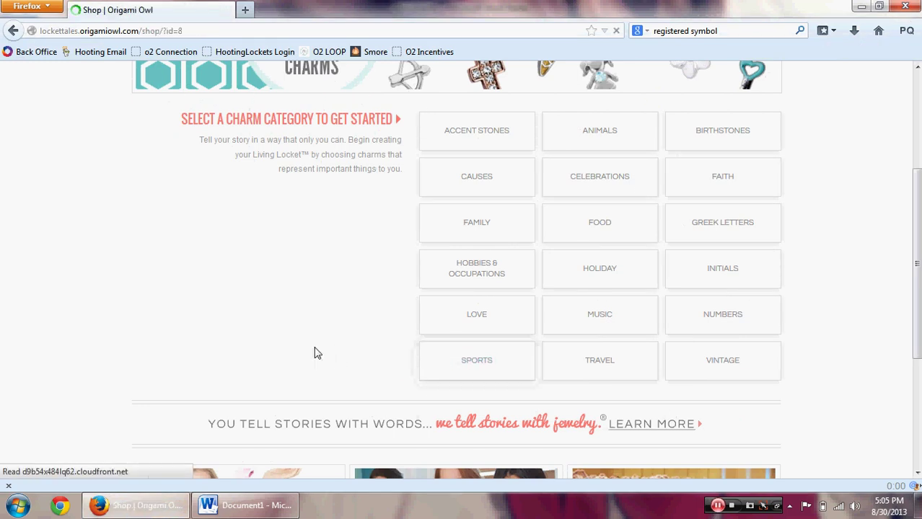
drag(916, 147, 911, 293)
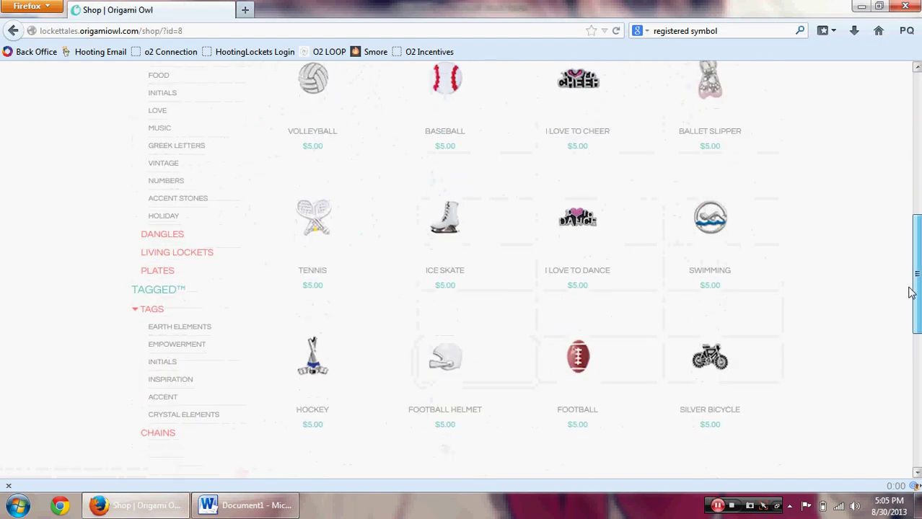
click(577, 357)
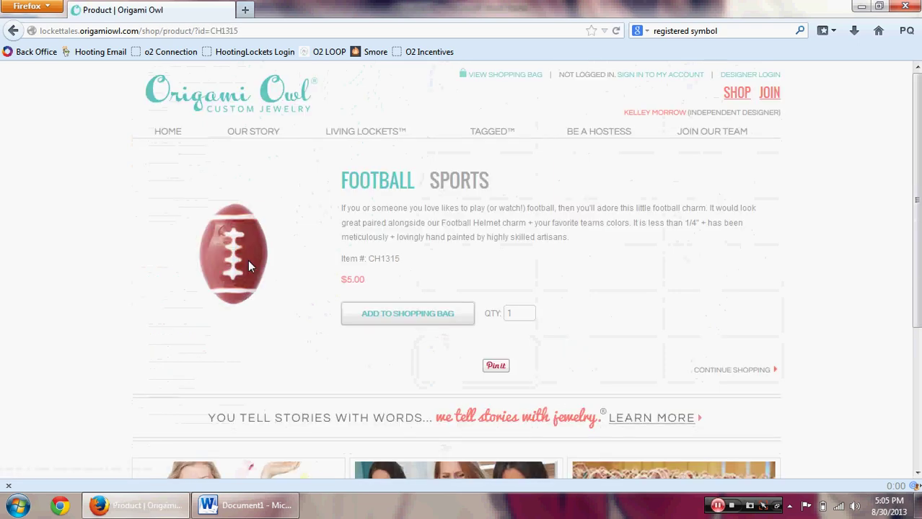
Step: Copy the football charm image from the product page and paste it into the Word document
right_click(249, 261)
click(285, 291)
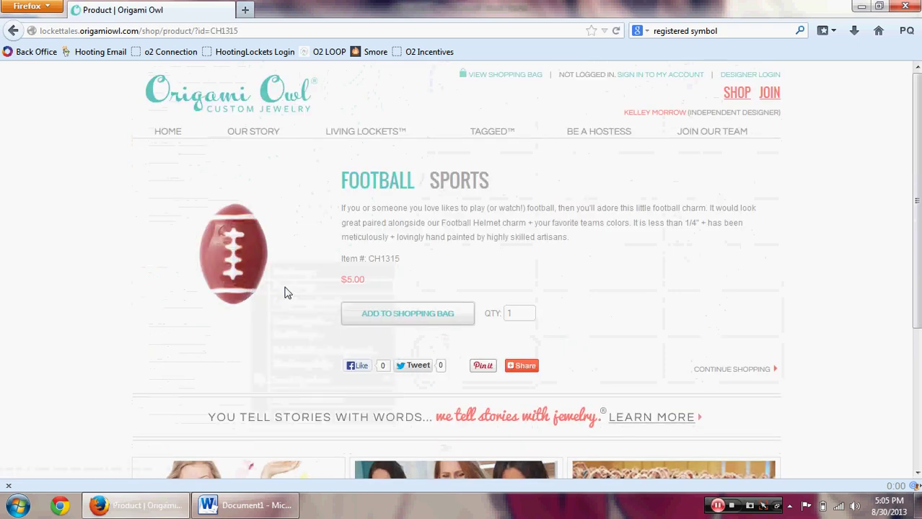
click(249, 506)
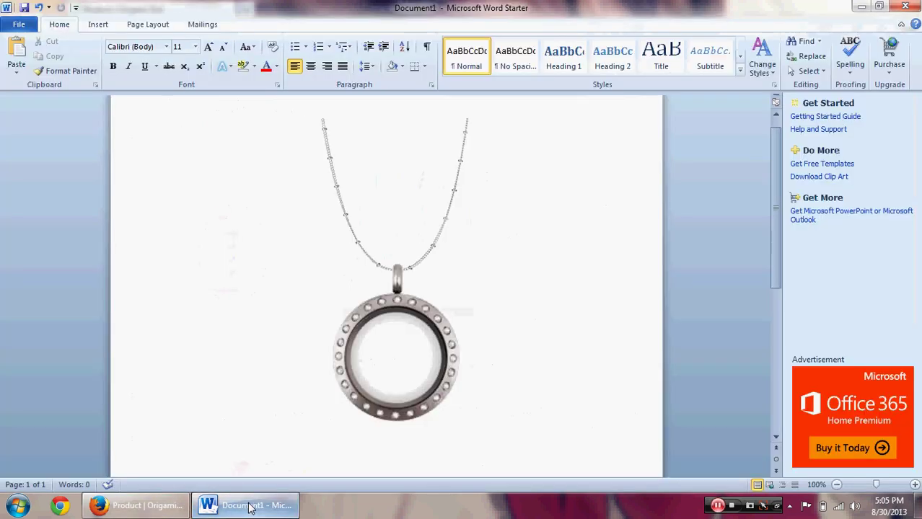
key(ctrl+v)
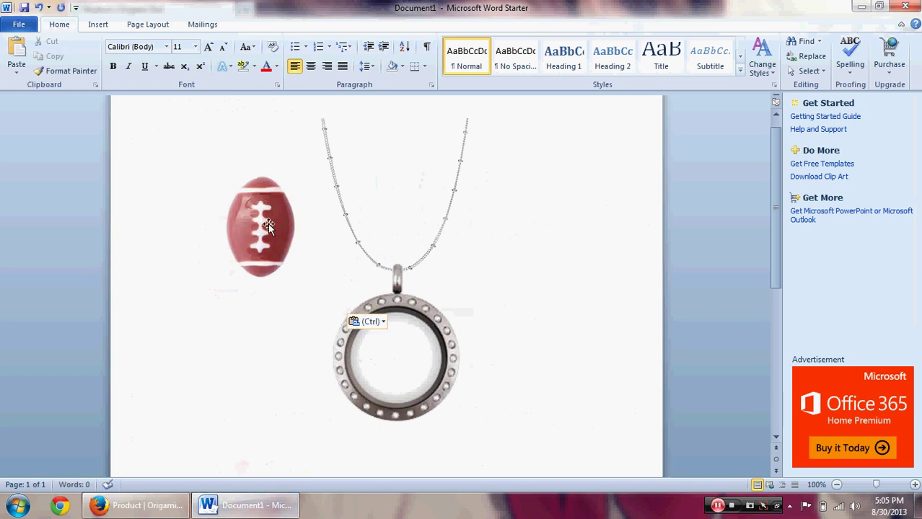
Step: Set the football picture's text wrapping to In Front of Text and make its white background transparent
click(267, 224)
right_click(267, 224)
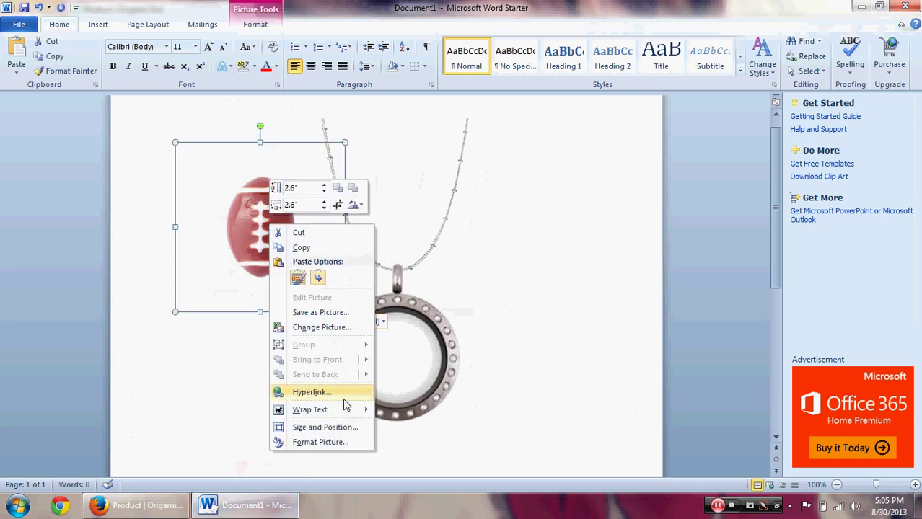
mouse_move(344, 411)
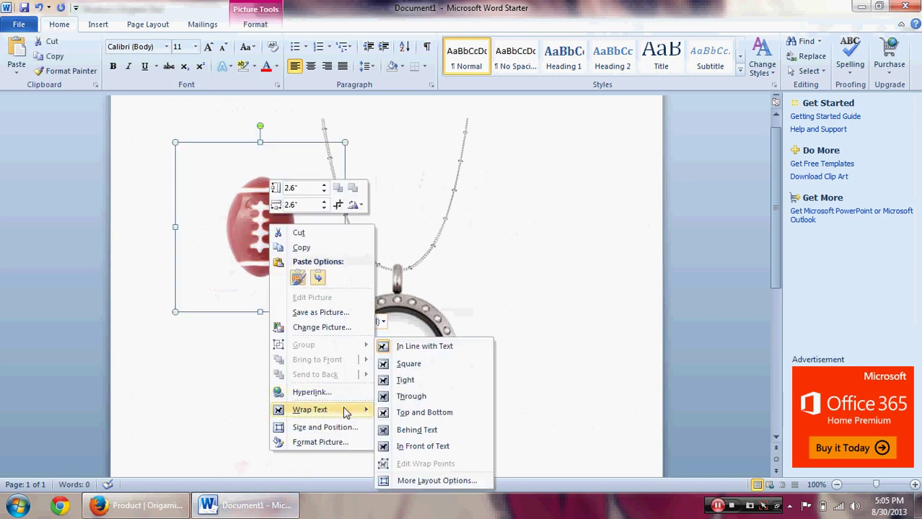
click(421, 447)
double_click(329, 275)
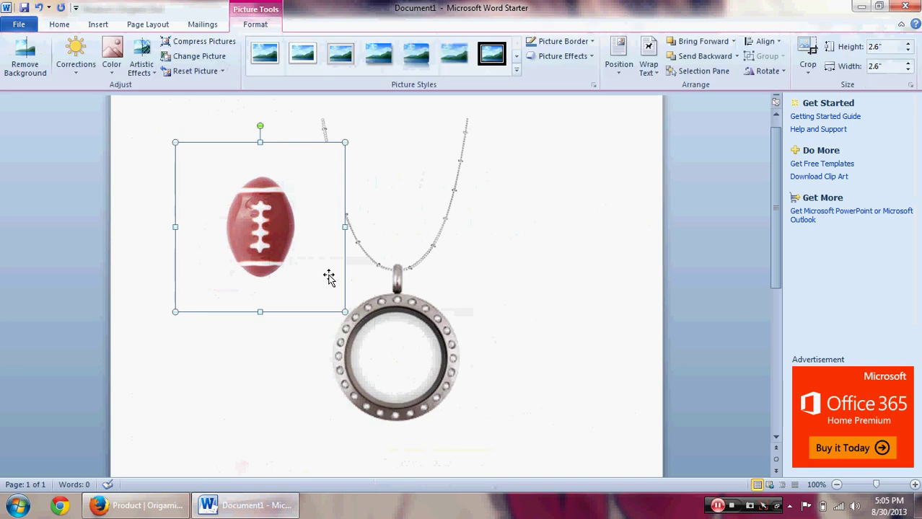
click(112, 55)
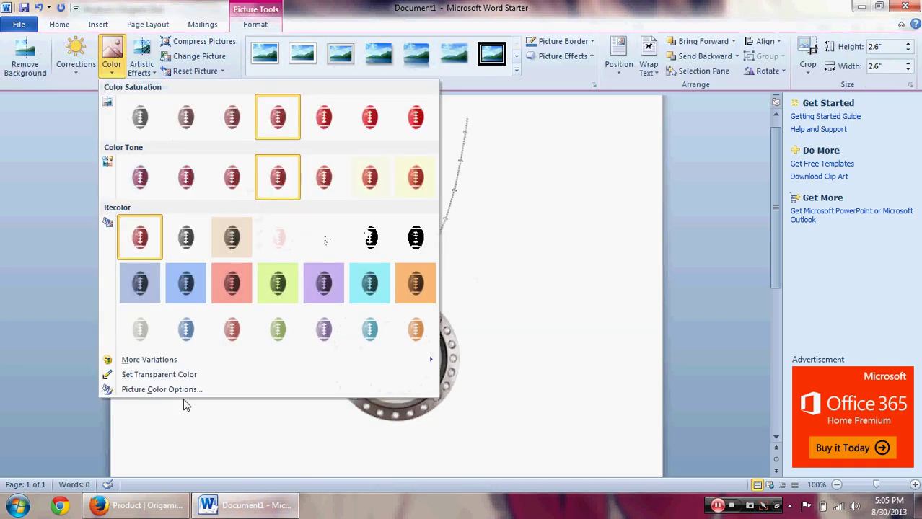
click(158, 375)
click(221, 277)
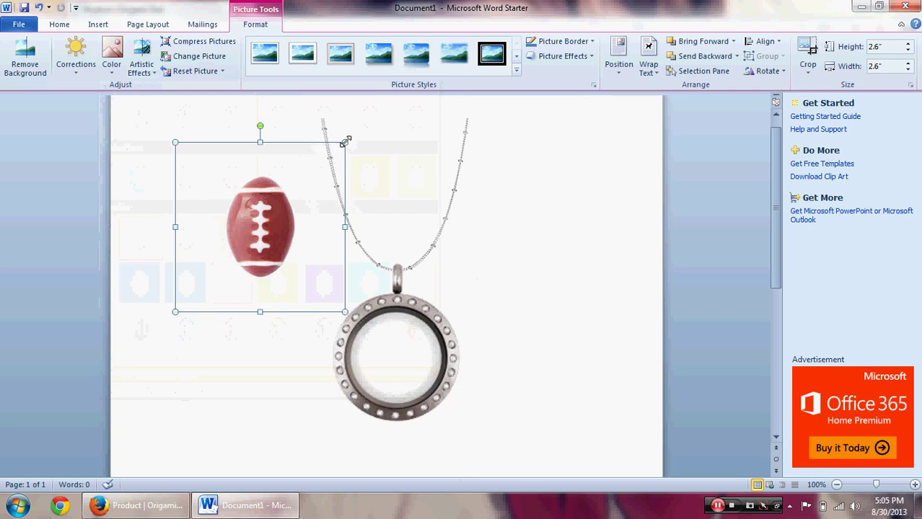
Step: Shrink the football picture to charm size, tilt it, and place it along the lower-left inner edge of the locket
drag(345, 141, 176, 248)
drag(209, 285, 376, 381)
drag(381, 344, 376, 366)
click(263, 362)
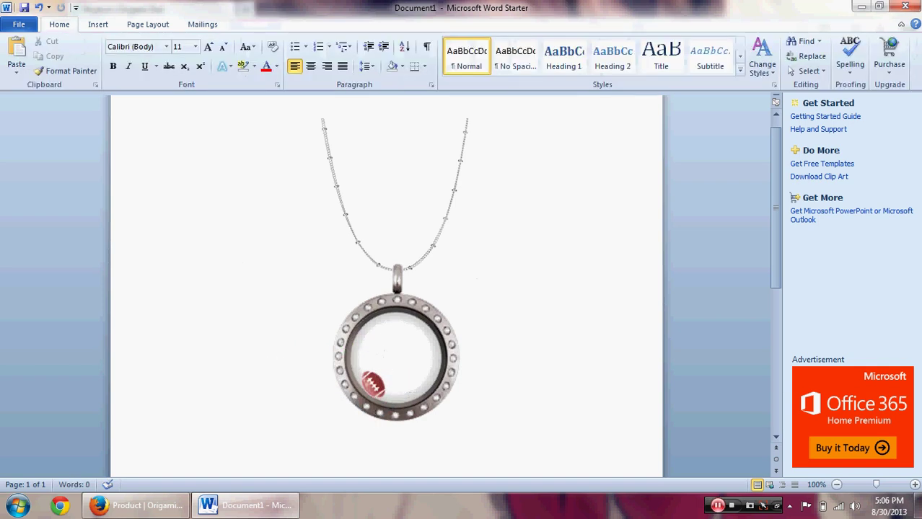
Step: Switch to Firefox, return to the Sports charm listing, and open the Football Helmet product page
click(142, 504)
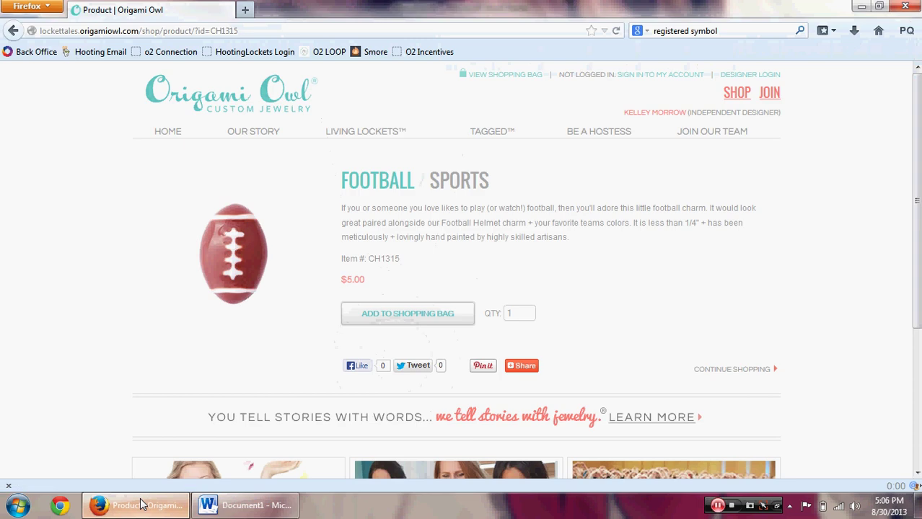
click(13, 33)
click(435, 353)
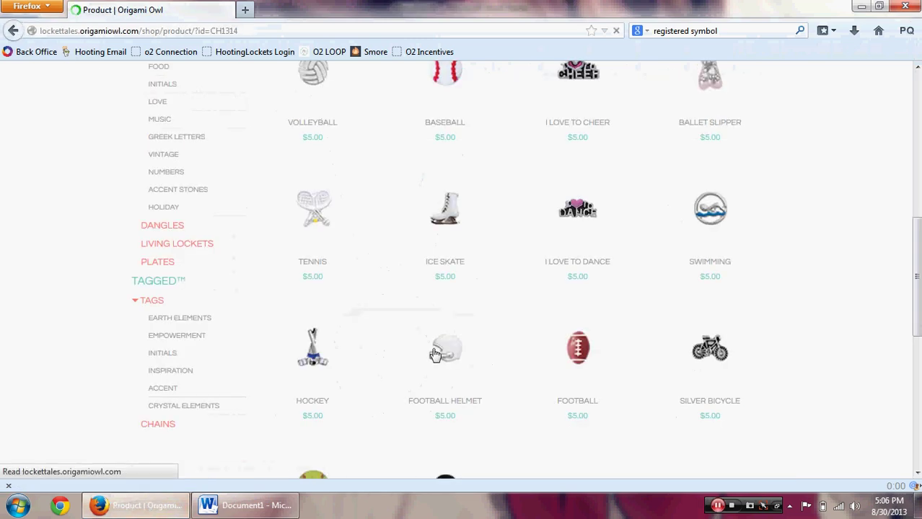
Step: Copy the football helmet charm image from the product page and paste it into the Word document
right_click(267, 252)
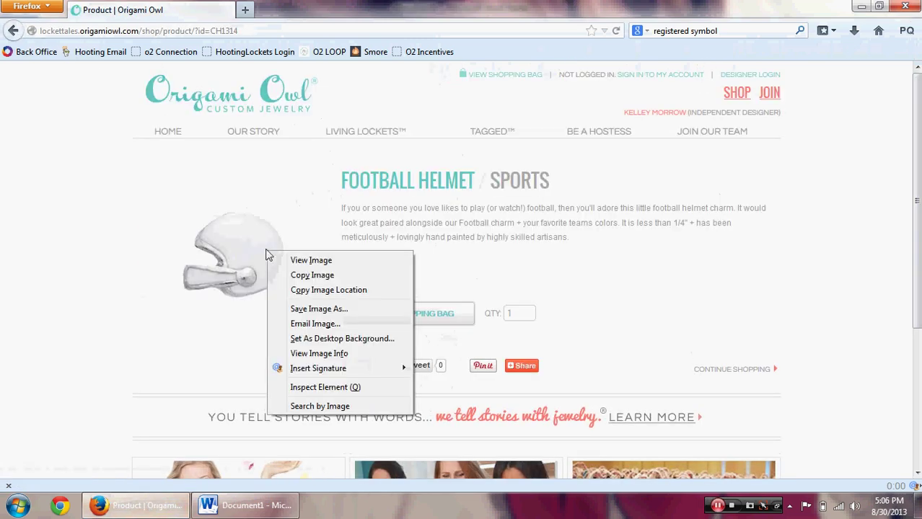
click(303, 275)
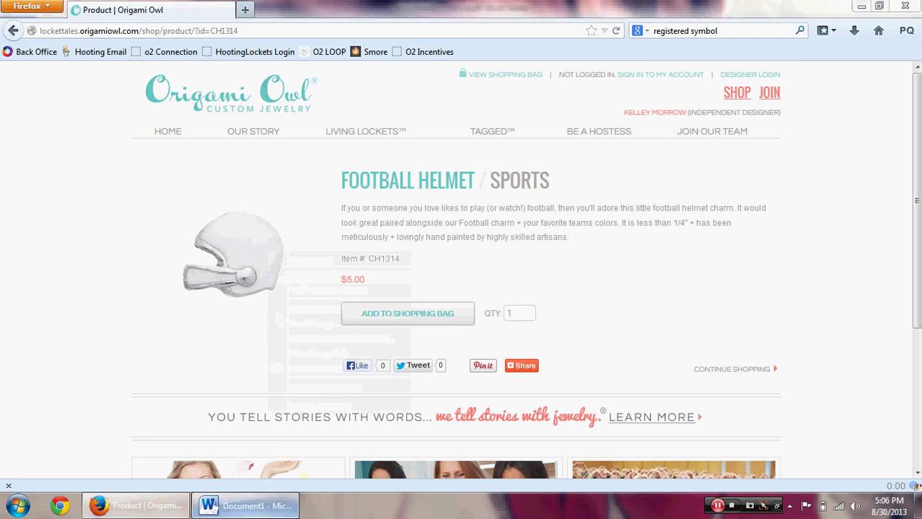
click(266, 509)
key(ctrl+v)
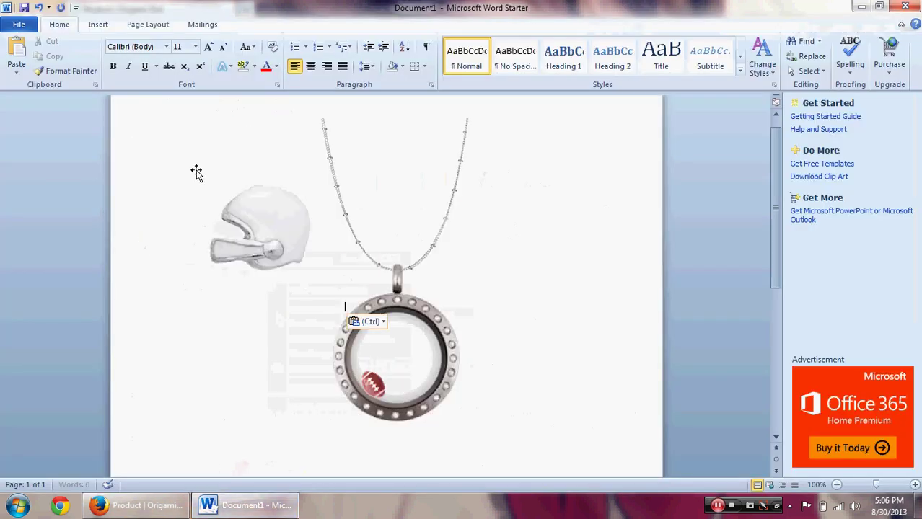
Step: Set the helmet picture's text wrapping to In Front of Text and make its white background transparent
click(244, 234)
right_click(245, 234)
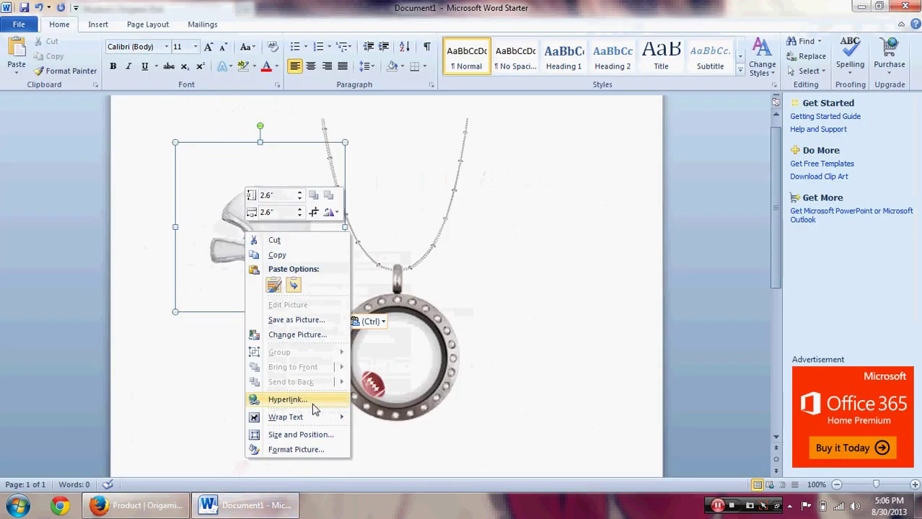
mouse_move(284, 417)
click(390, 445)
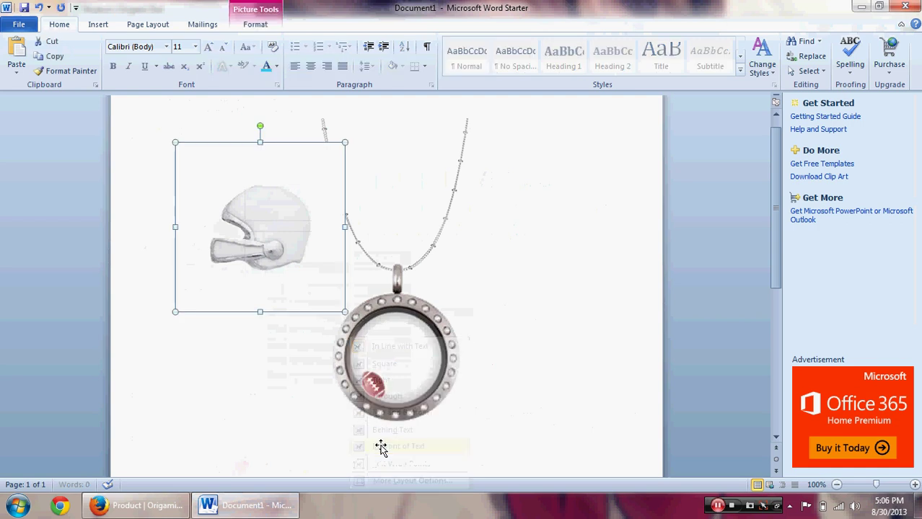
double_click(274, 244)
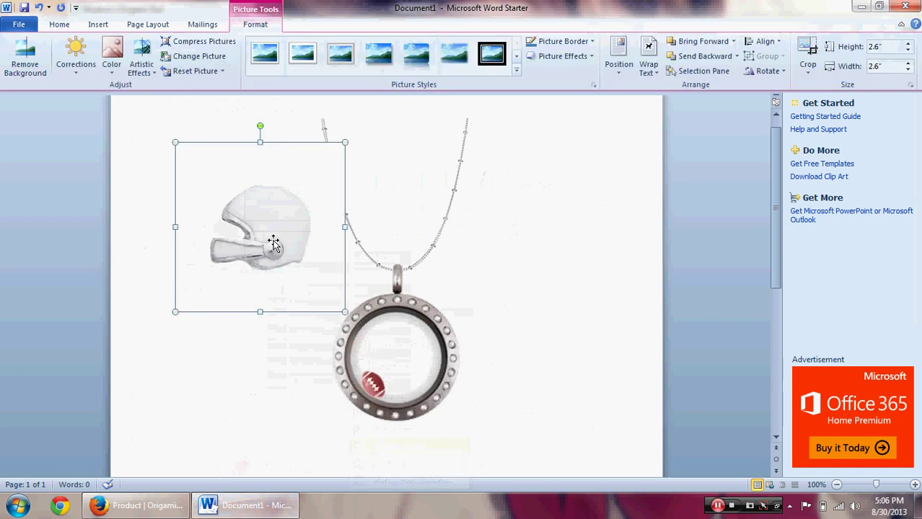
click(112, 56)
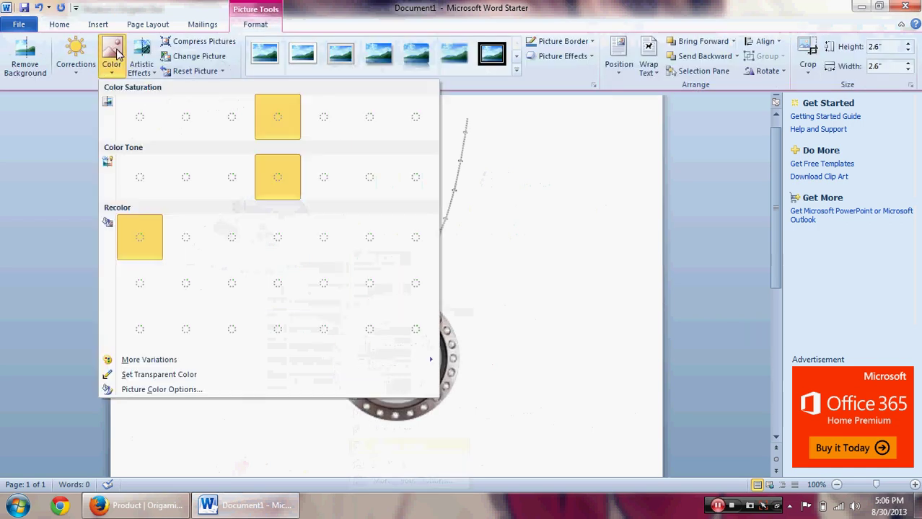
click(163, 374)
click(215, 159)
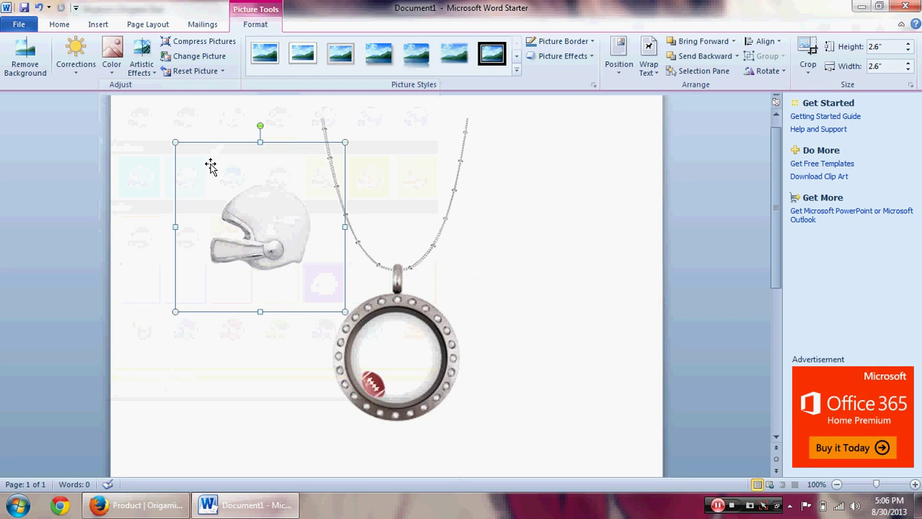
Step: Shrink the football helmet picture to charm size and place it along the lower-right inner edge of the locket
drag(344, 141, 233, 254)
drag(210, 286, 422, 369)
click(545, 313)
Step: Switch to Firefox, go to the Accent Stones charm listing, and open the Brilliant Red Crystal Charm product page
click(145, 509)
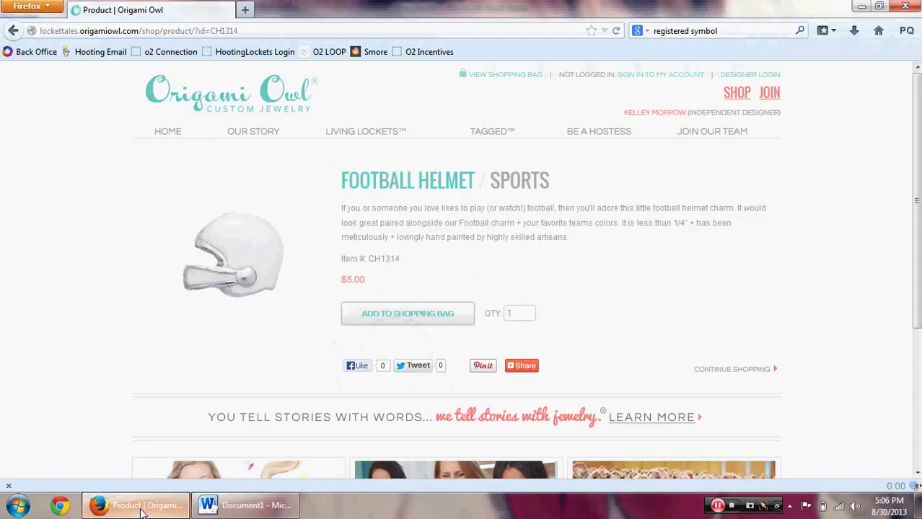
click(13, 32)
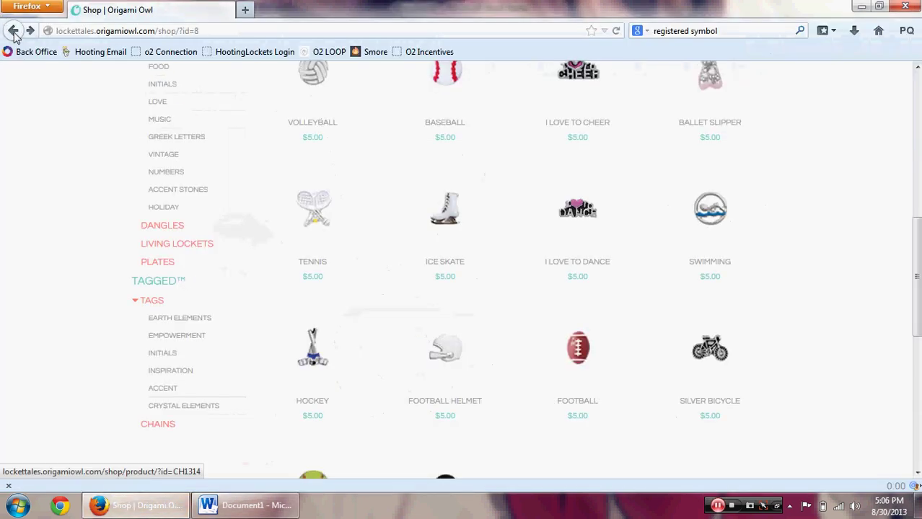
click(166, 195)
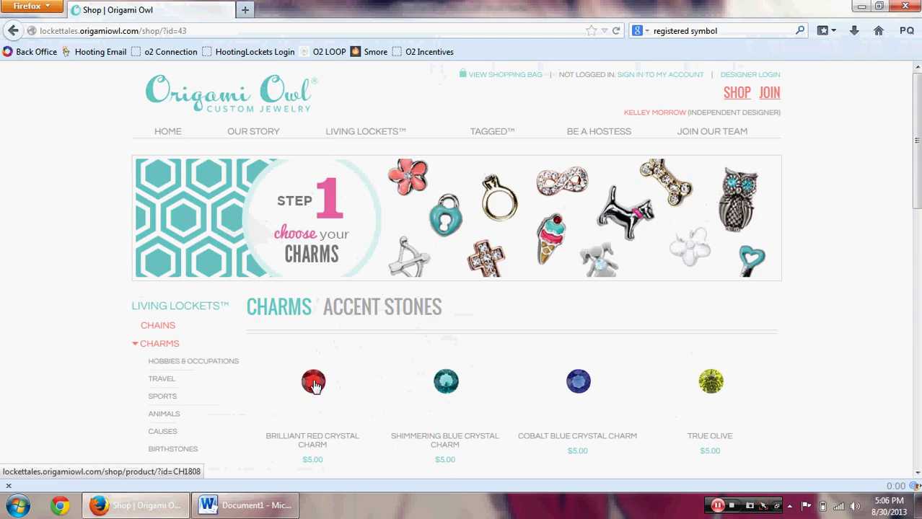
click(333, 398)
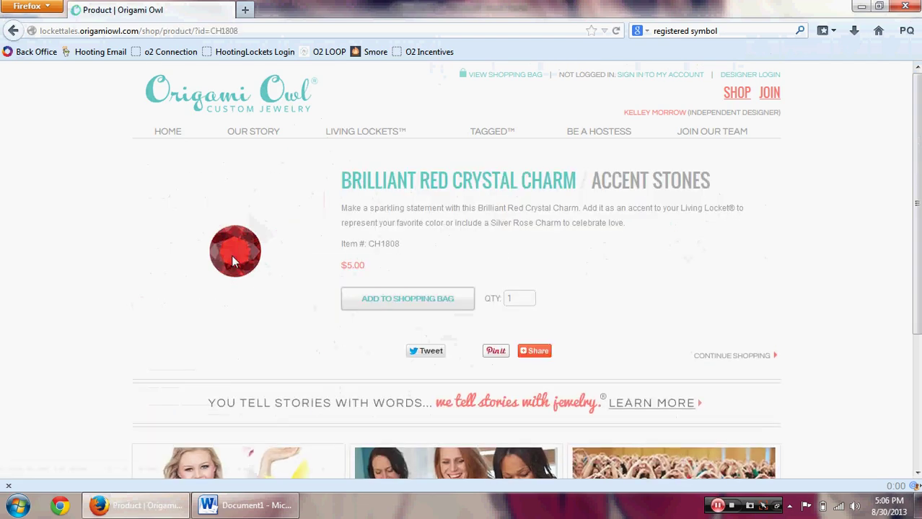
Step: Copy the red crystal charm image from the product page and paste it into the Word document
right_click(232, 256)
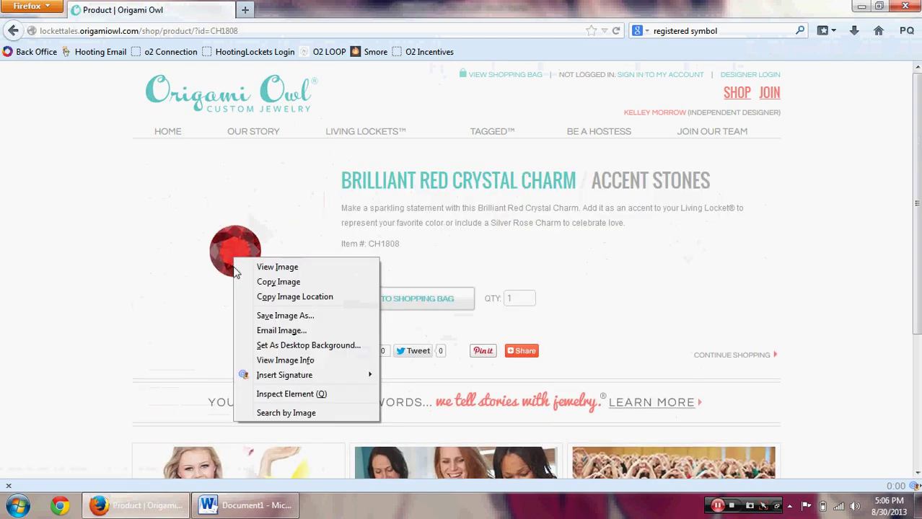
click(277, 282)
click(245, 505)
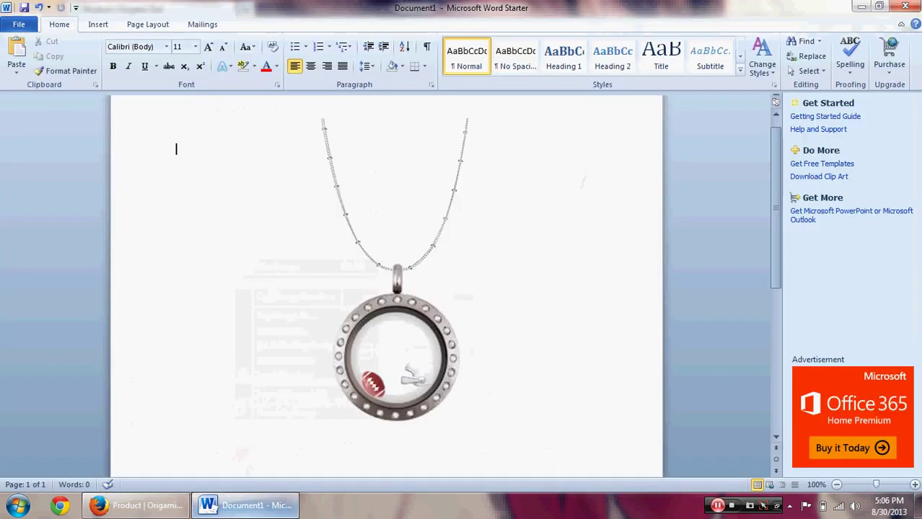
right_click(184, 163)
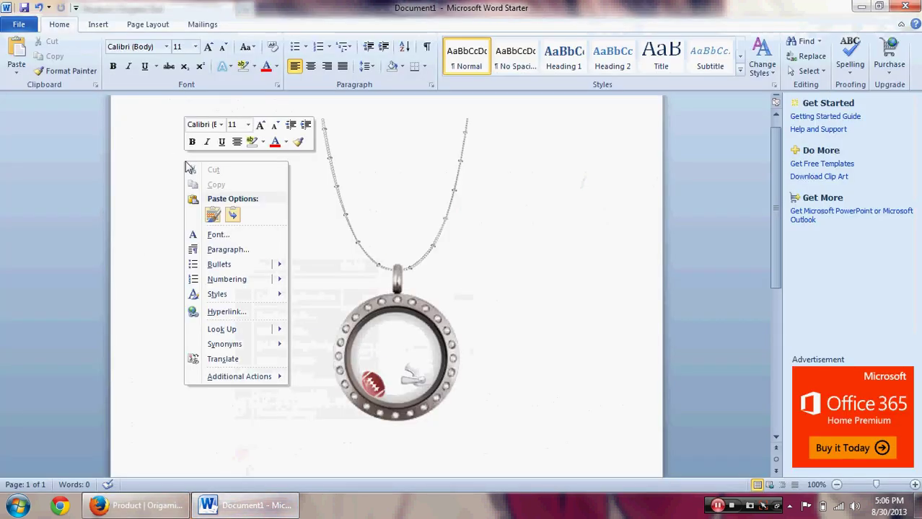
click(181, 164)
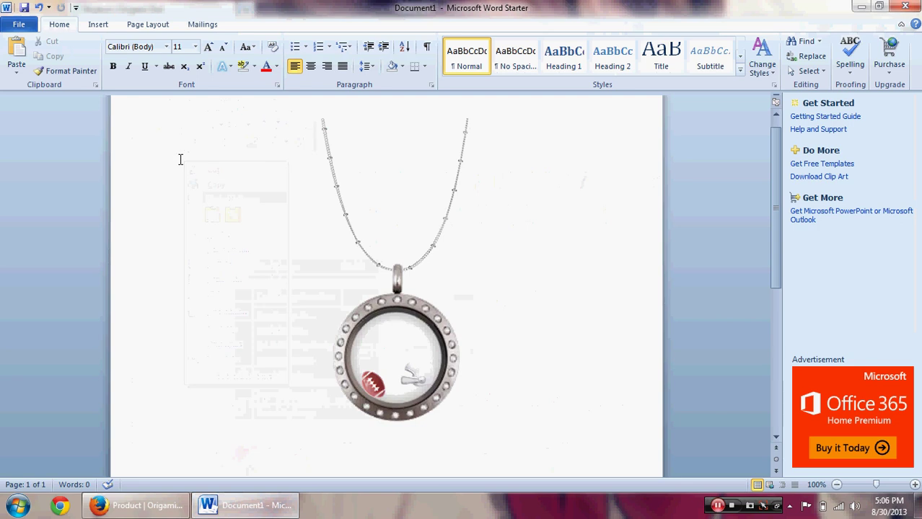
key(ctrl+v)
Step: Set the red crystal picture's text wrapping to In Front of Text and make its white background transparent
click(265, 232)
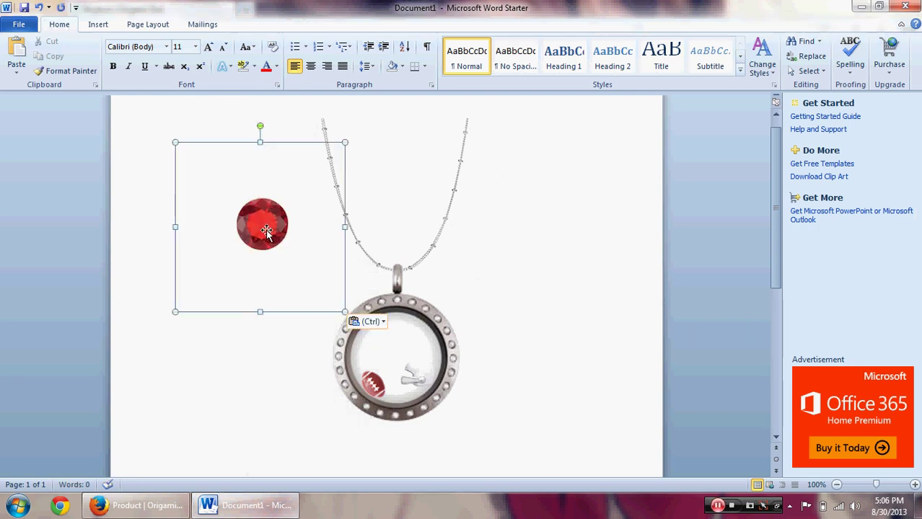
right_click(267, 234)
mouse_move(310, 416)
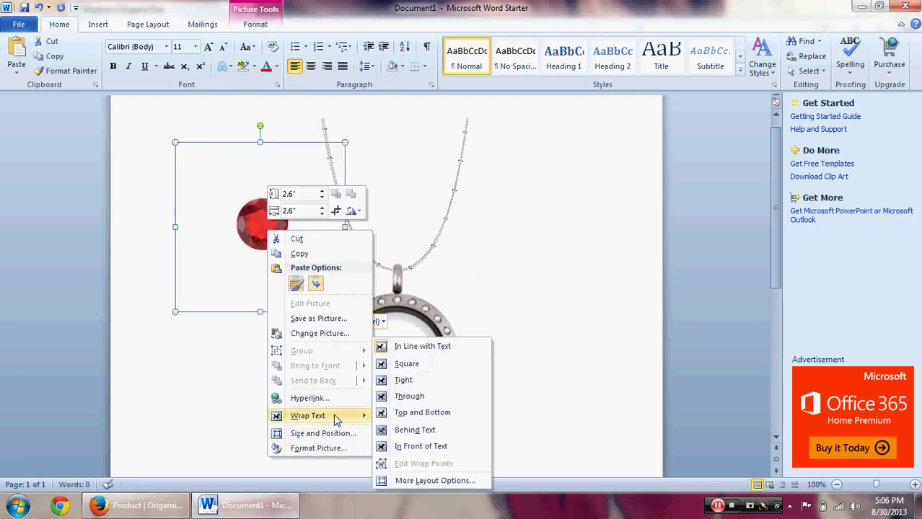
click(448, 447)
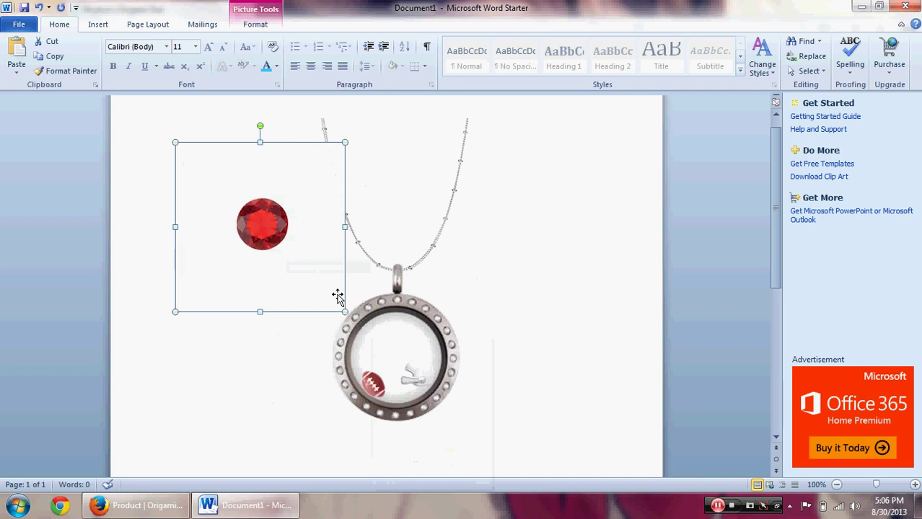
double_click(291, 267)
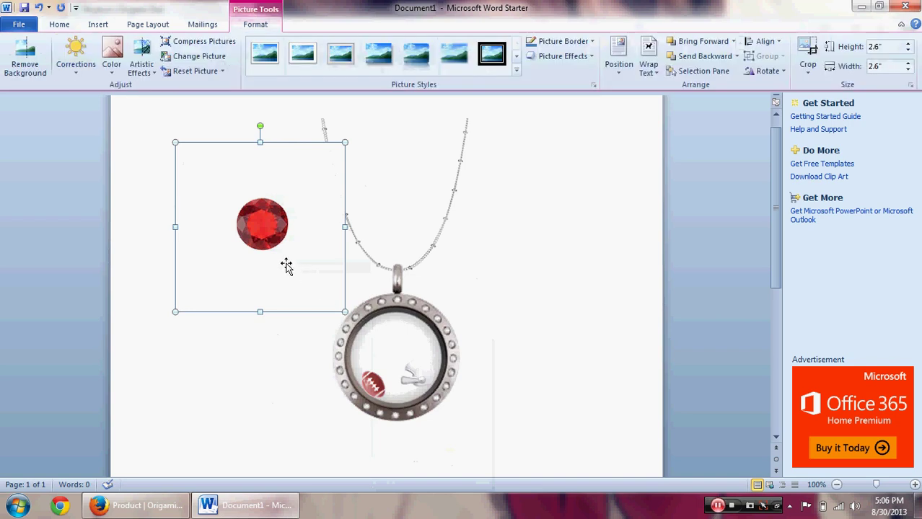
click(111, 56)
click(183, 374)
click(319, 159)
Step: Shrink the red crystal picture to about 0.9" and place it against the football at the bottom of the locket
drag(345, 142, 388, 389)
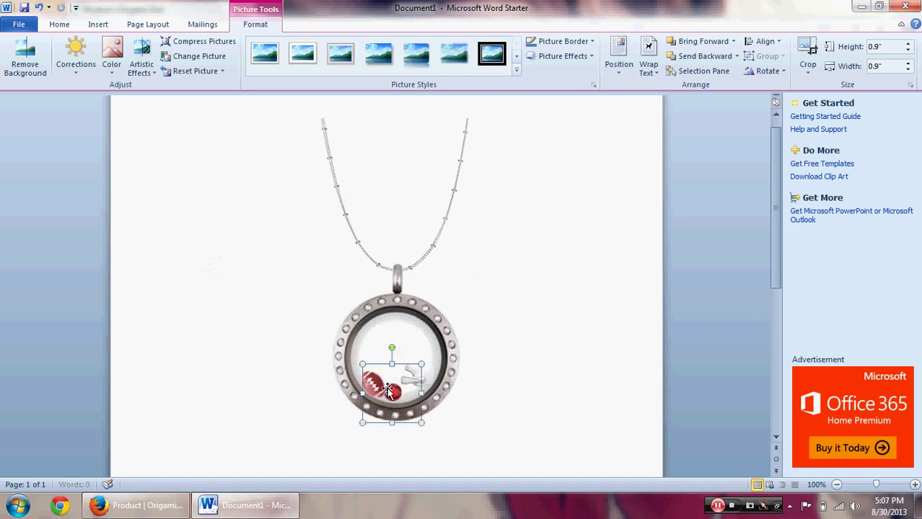
click(236, 309)
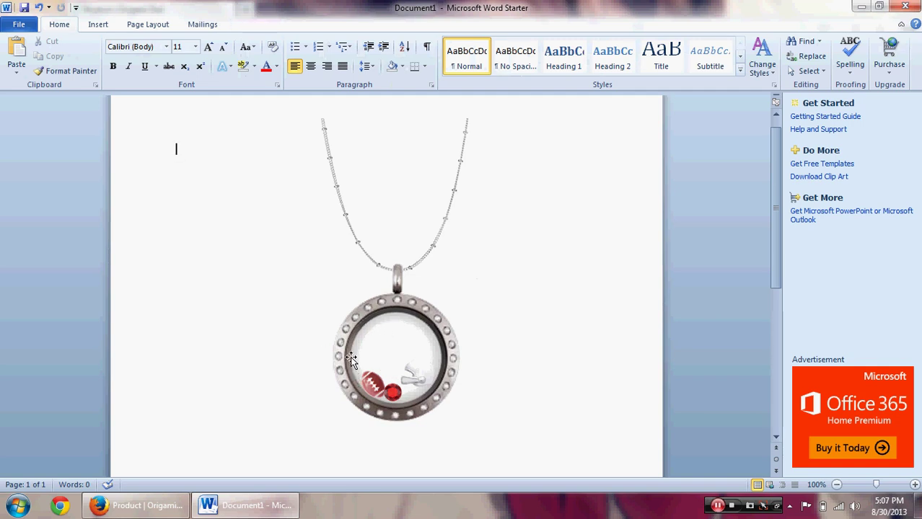
click(395, 391)
drag(391, 390, 392, 391)
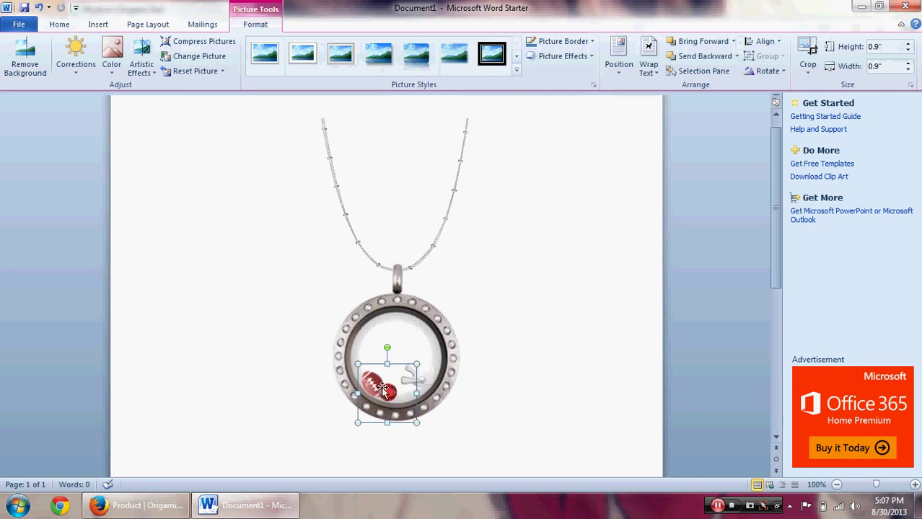
drag(371, 386, 390, 391)
Step: Bring the football picture to the front of the other charm pictures
click(316, 395)
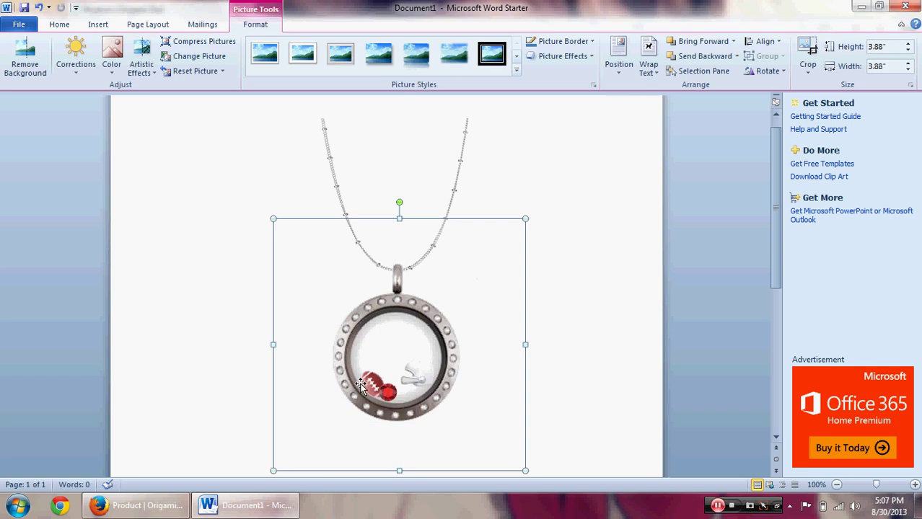
click(243, 353)
click(367, 381)
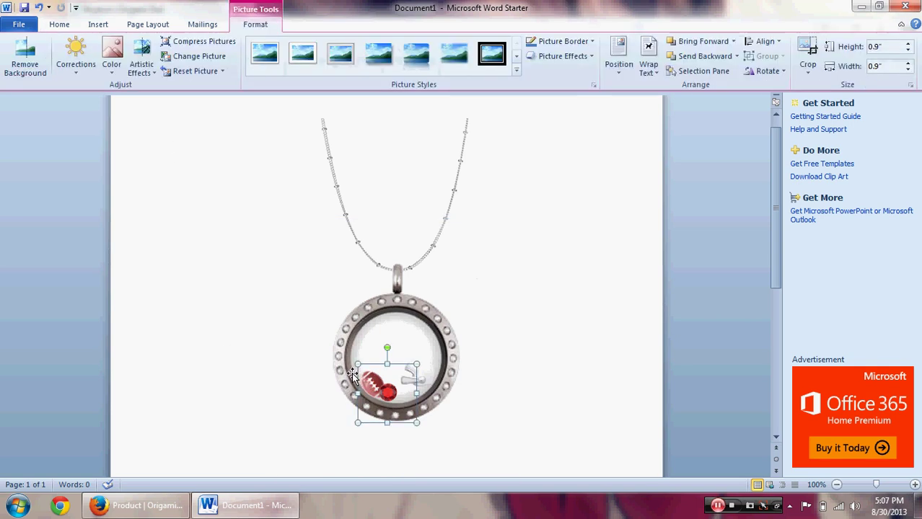
key(ctrl+z)
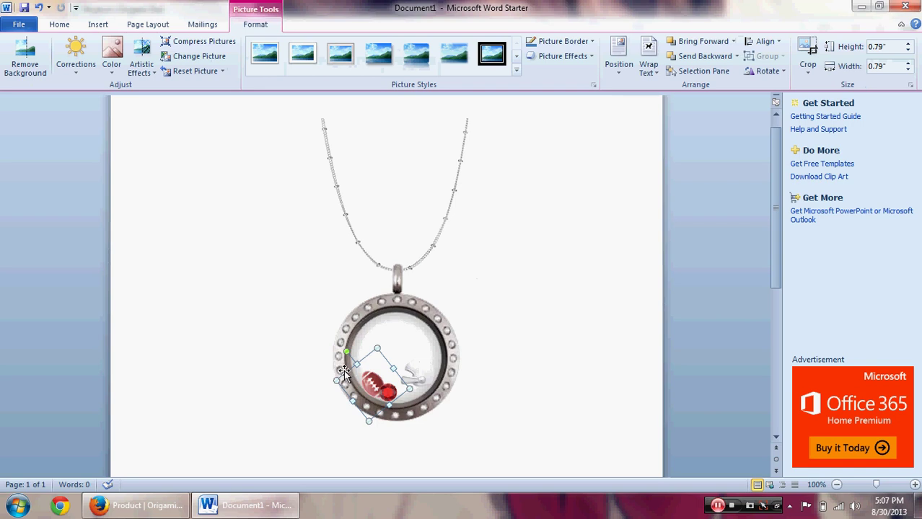
right_click(352, 378)
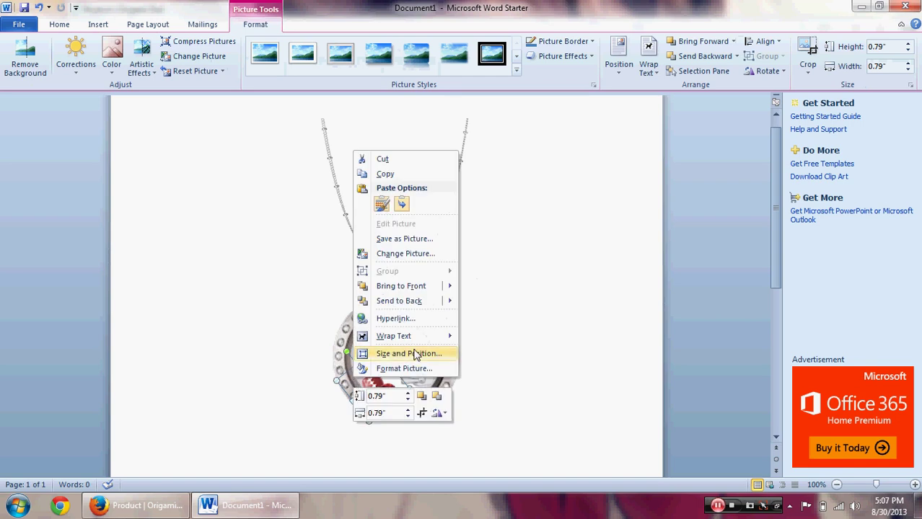
mouse_move(408, 288)
click(409, 289)
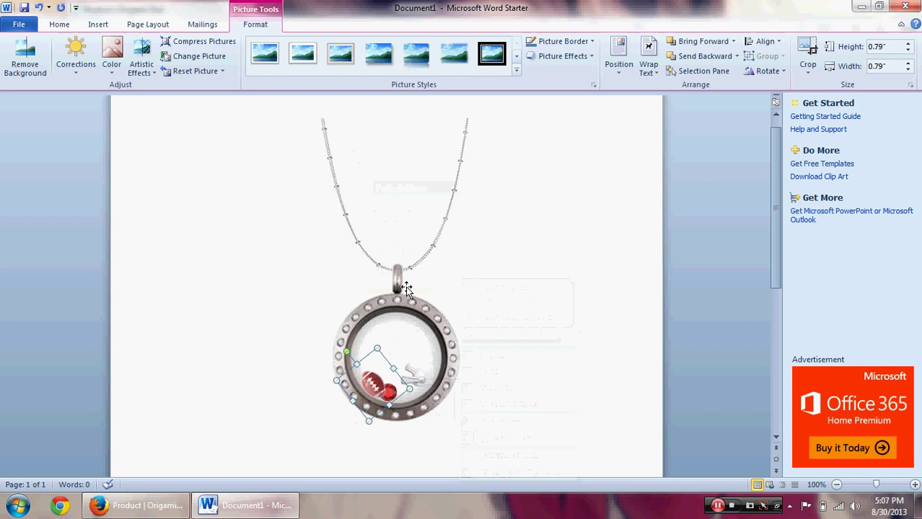
Step: Send the football picture to the back so it lies behind the red crystal
right_click(353, 372)
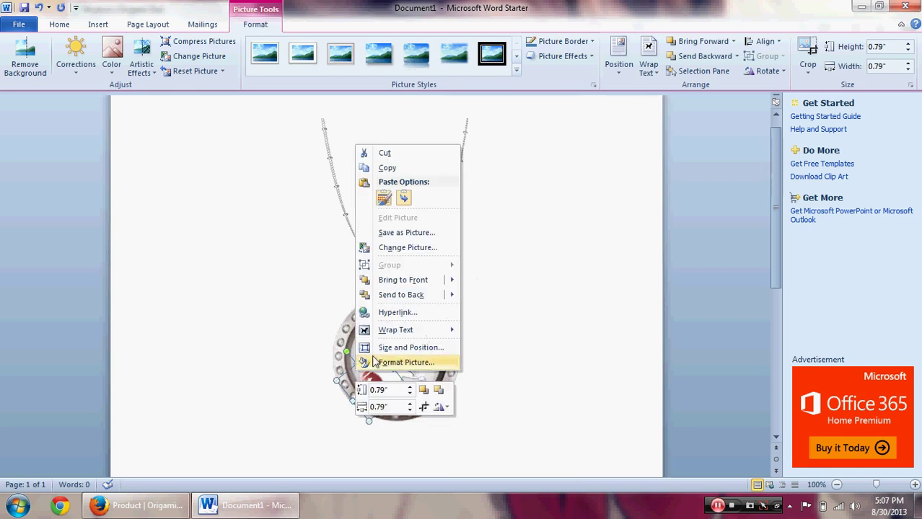
mouse_move(415, 303)
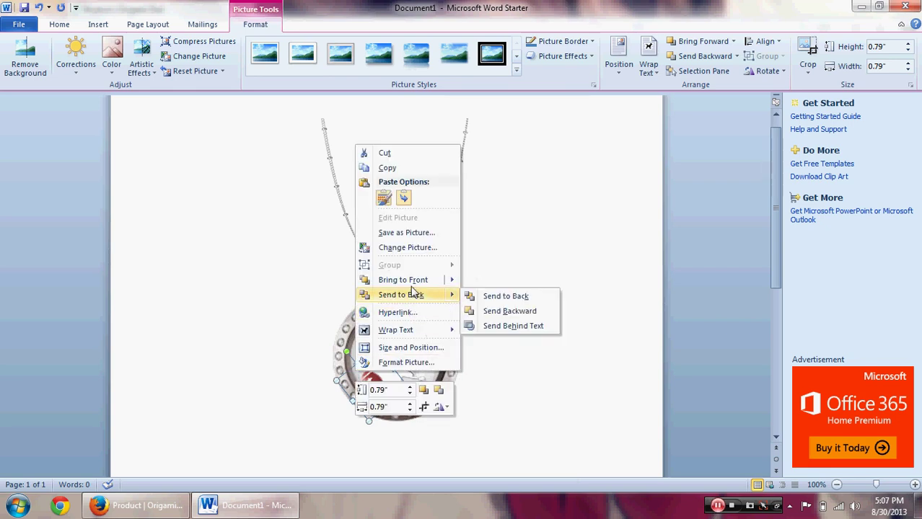
click(411, 294)
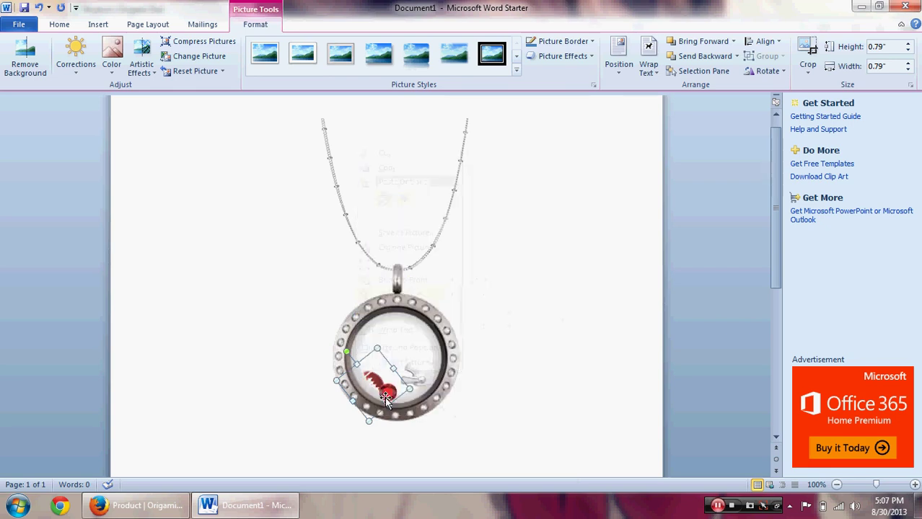
key(ctrl+z)
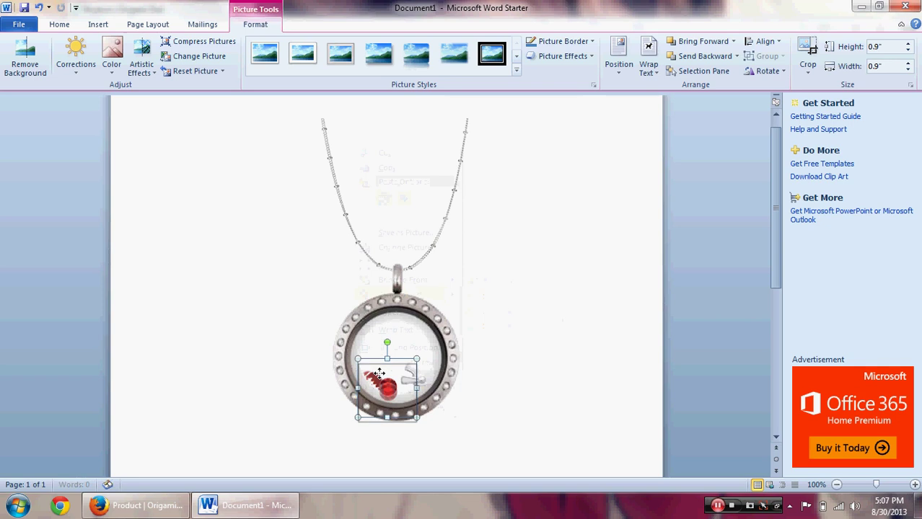
Step: Send the locket picture to the back, behind the football and the other charms
click(429, 315)
right_click(429, 315)
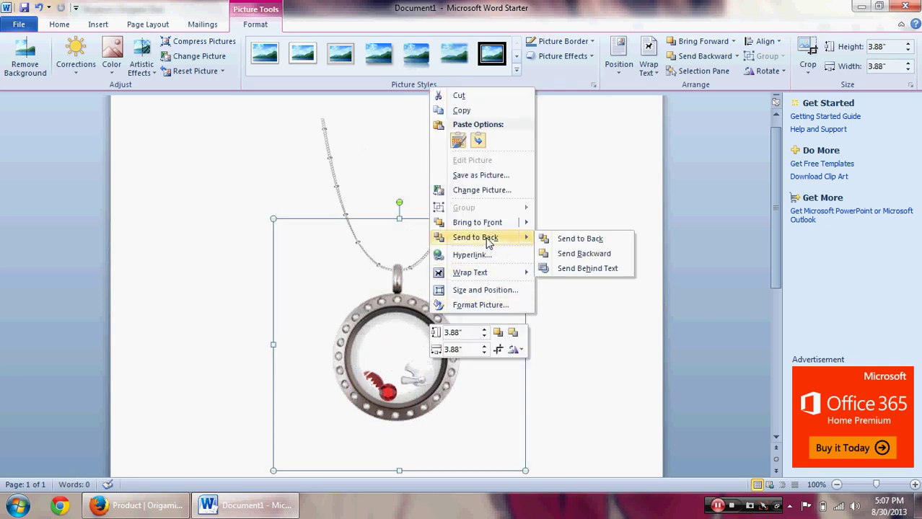
click(491, 240)
click(585, 291)
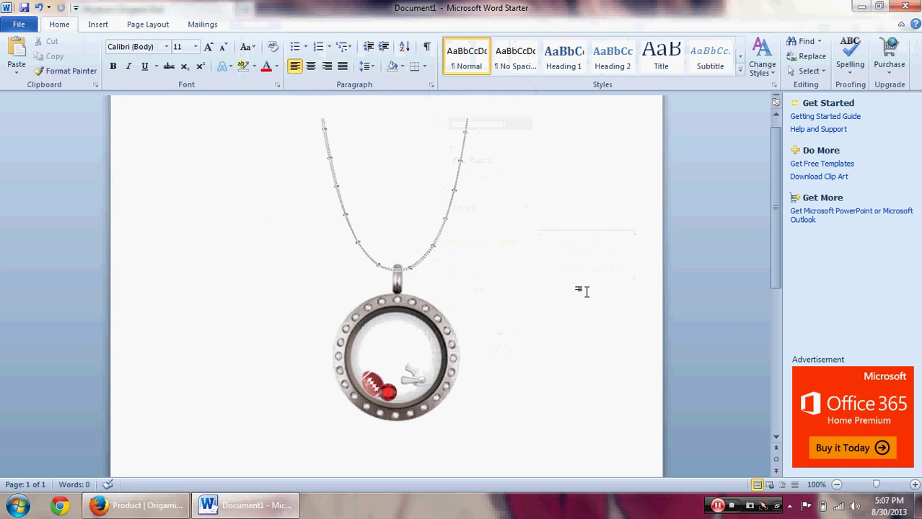
Step: Send the chain picture to the back, behind the locket
click(445, 230)
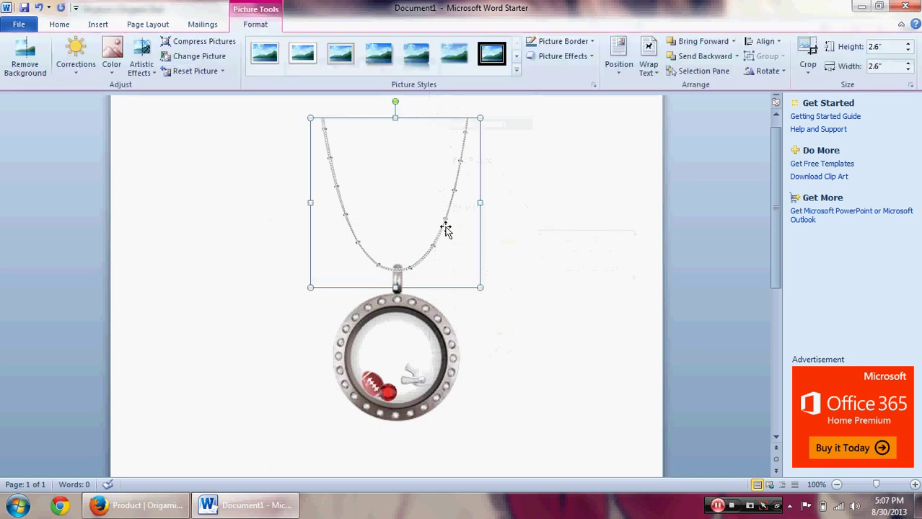
right_click(448, 231)
mouse_move(511, 385)
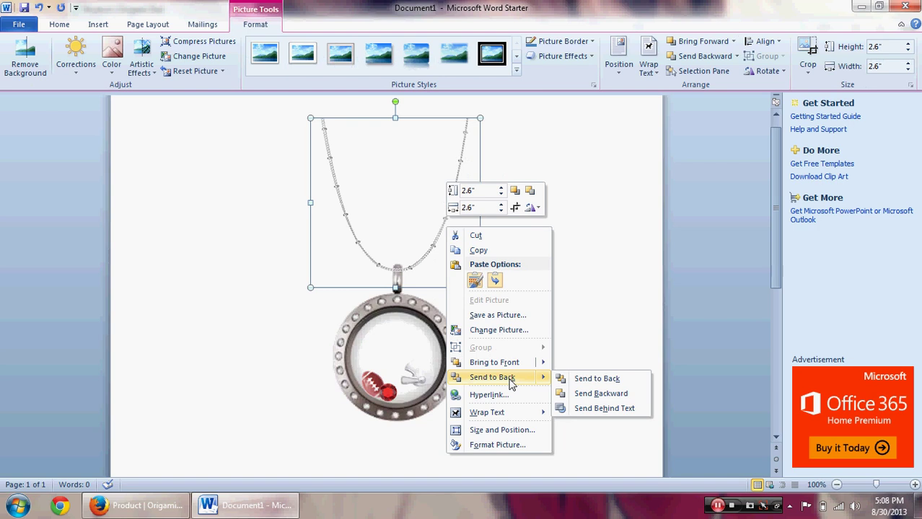
click(510, 381)
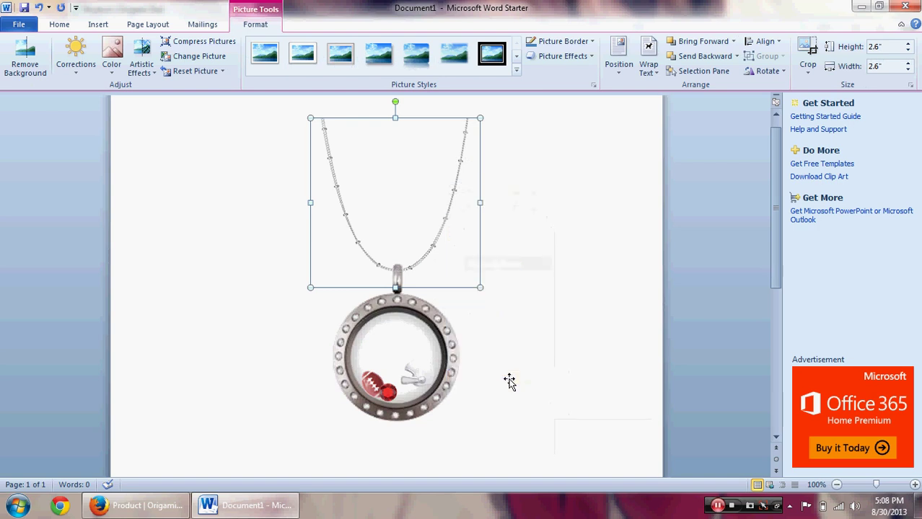
click(568, 302)
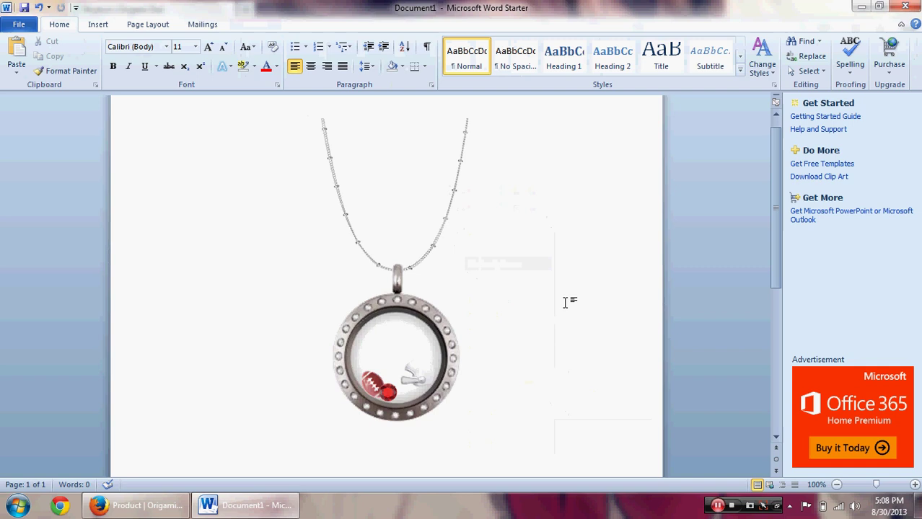
Step: Switch to Firefox, return to the Accent Stones listing, and open the Black Crystal Stone product page
click(128, 507)
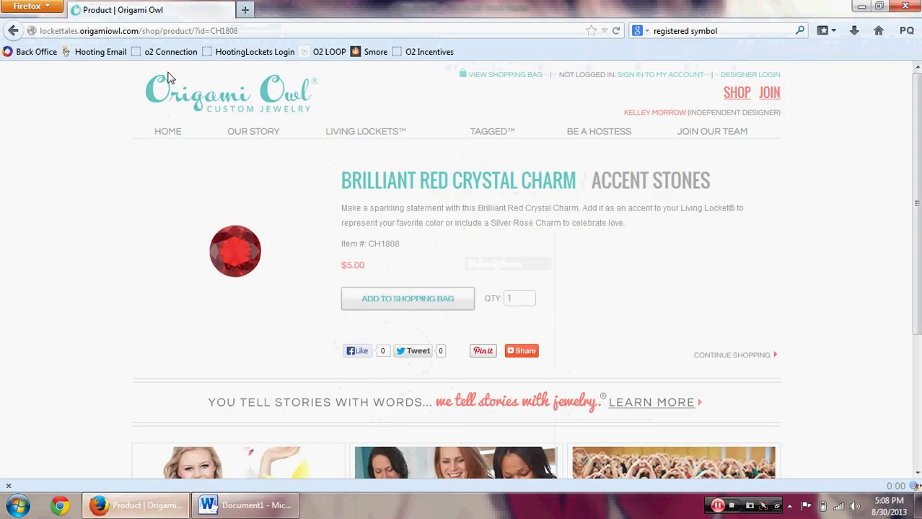
click(14, 31)
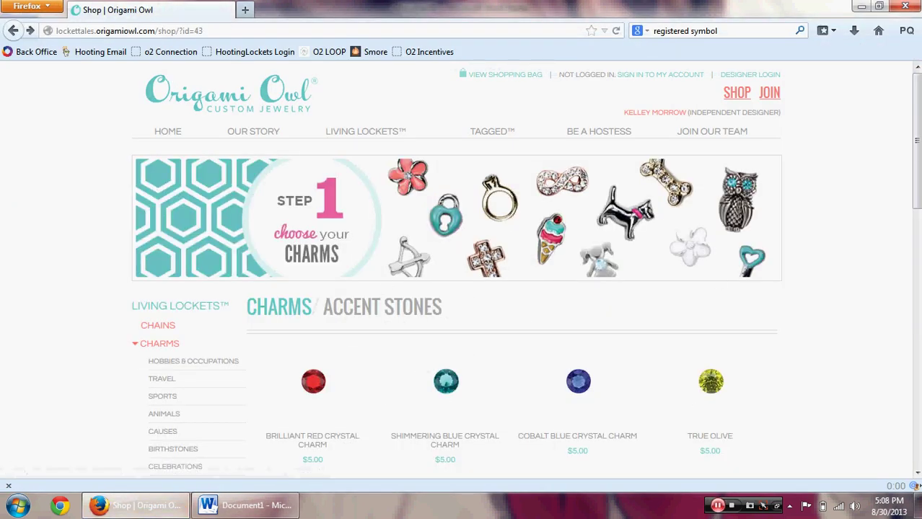
scroll(724, 279, down, 4)
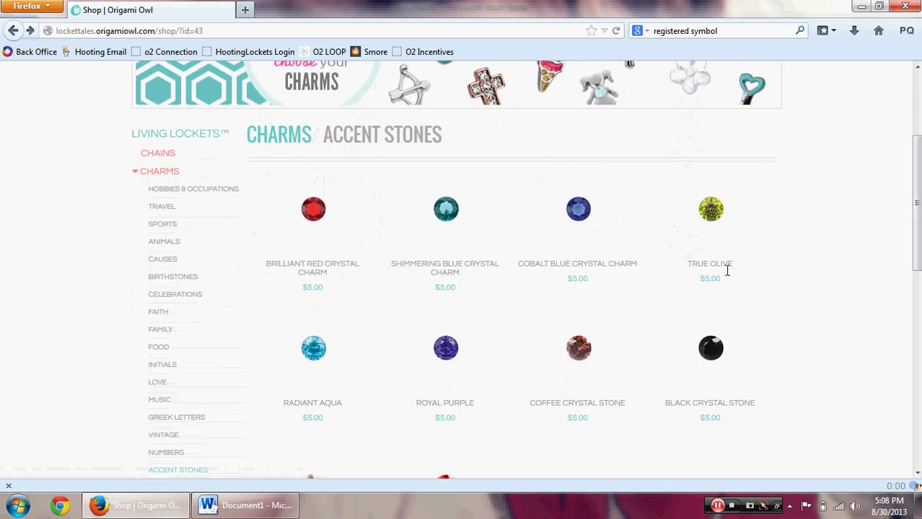
click(711, 355)
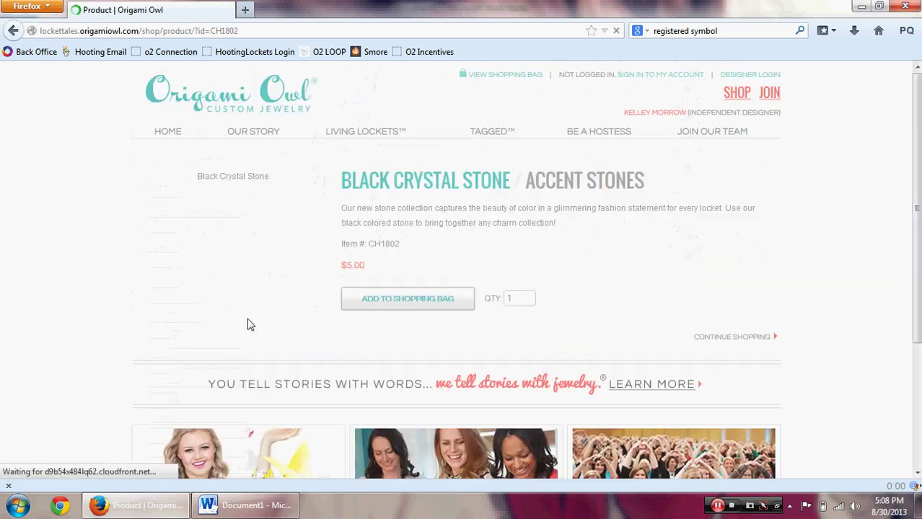
Step: Copy the Black Crystal Stone product image and paste it into the Word document
right_click(232, 252)
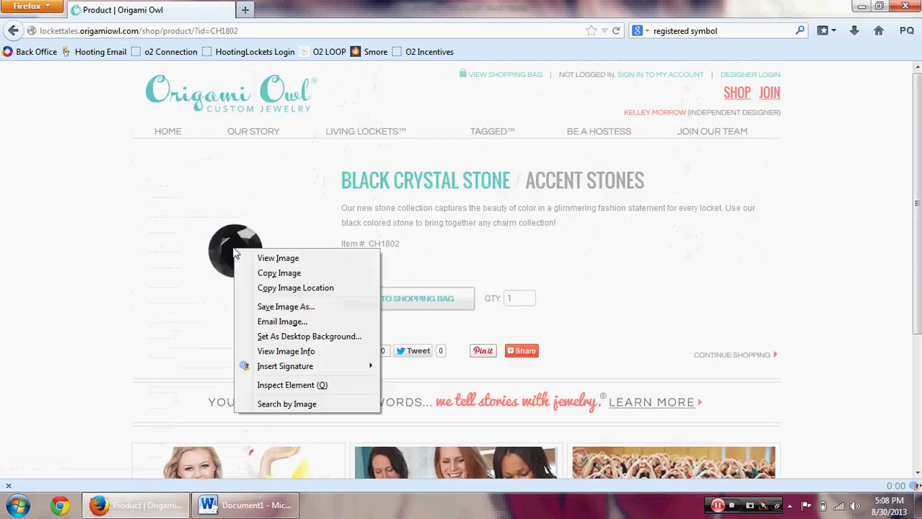
click(286, 280)
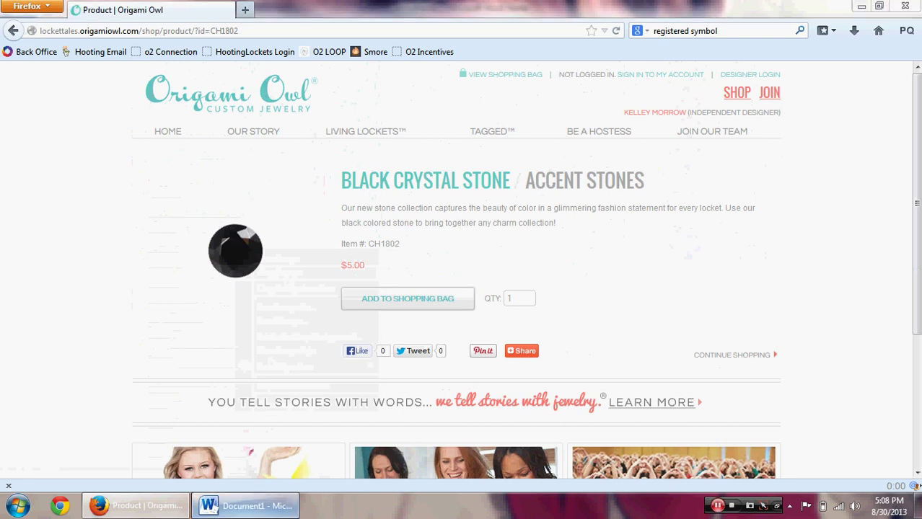
click(245, 505)
key(ctrl+v)
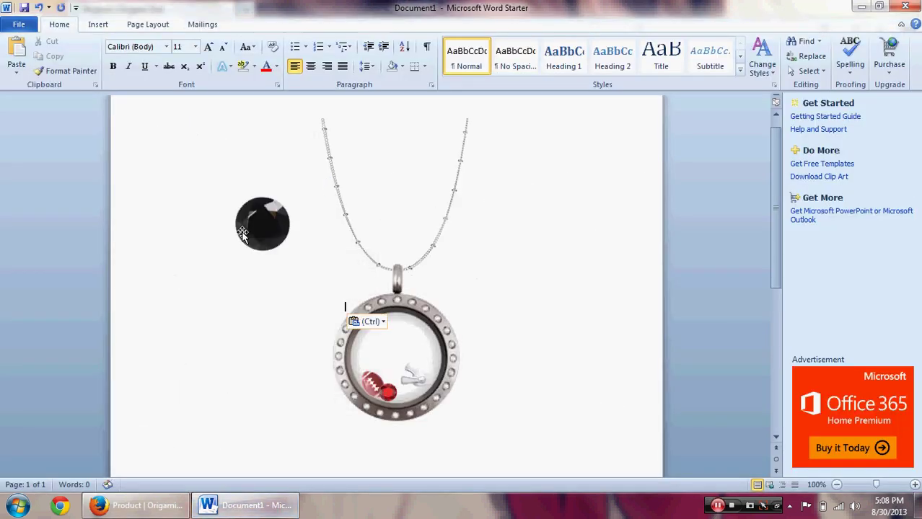
Step: Set the black crystal picture's text wrapping to In Front of Text and make its white background transparent
click(248, 239)
right_click(247, 239)
mouse_move(335, 420)
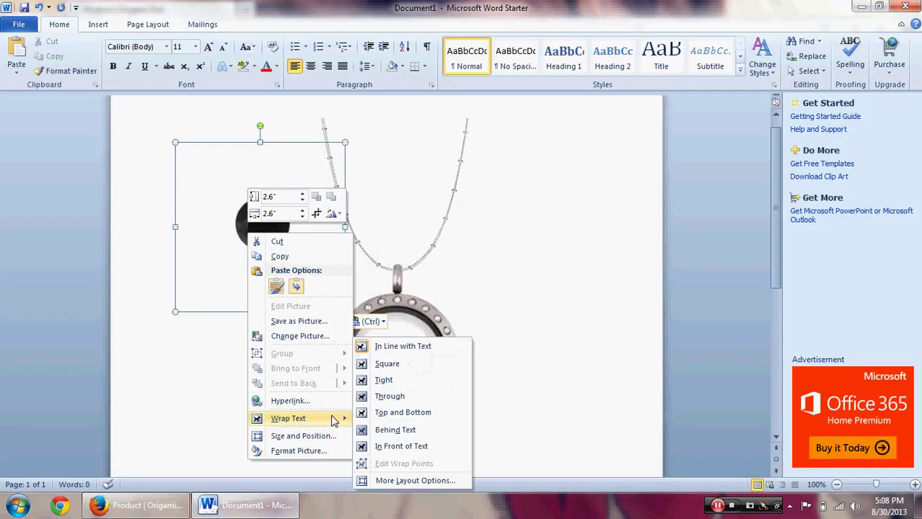
click(407, 446)
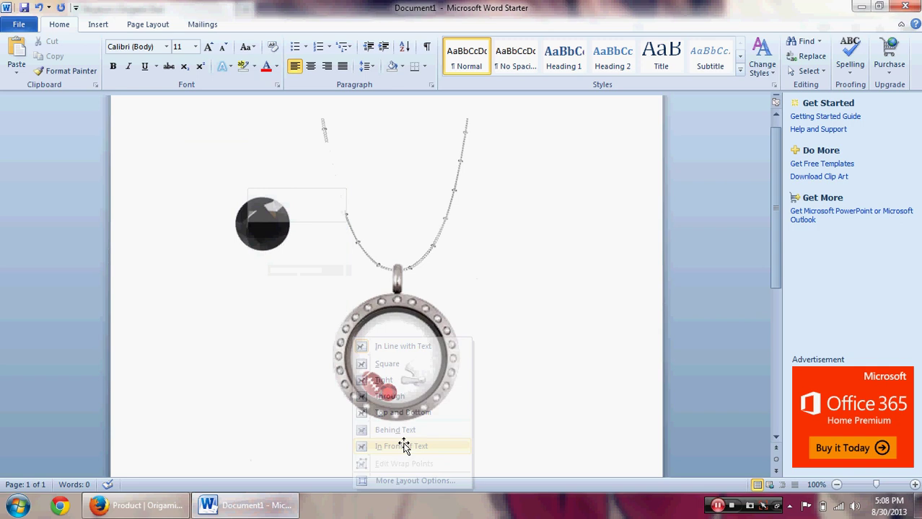
double_click(285, 243)
click(111, 56)
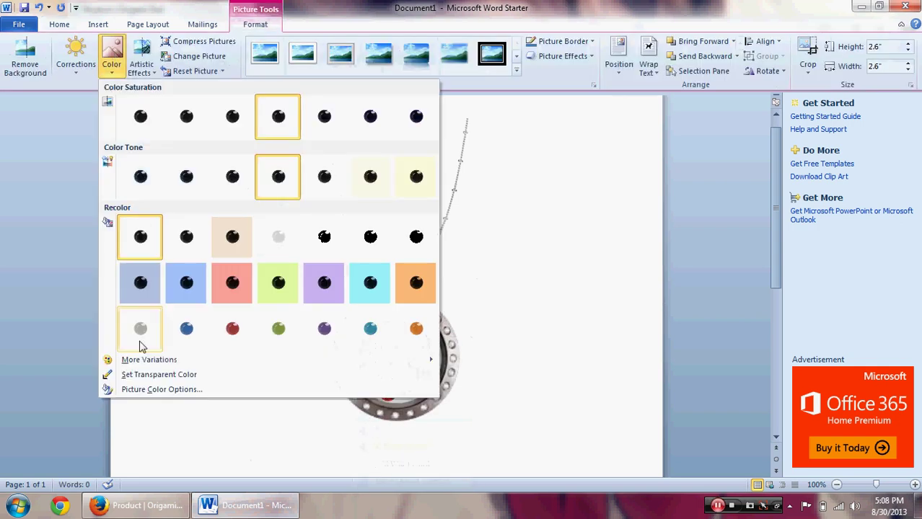
click(148, 374)
click(284, 275)
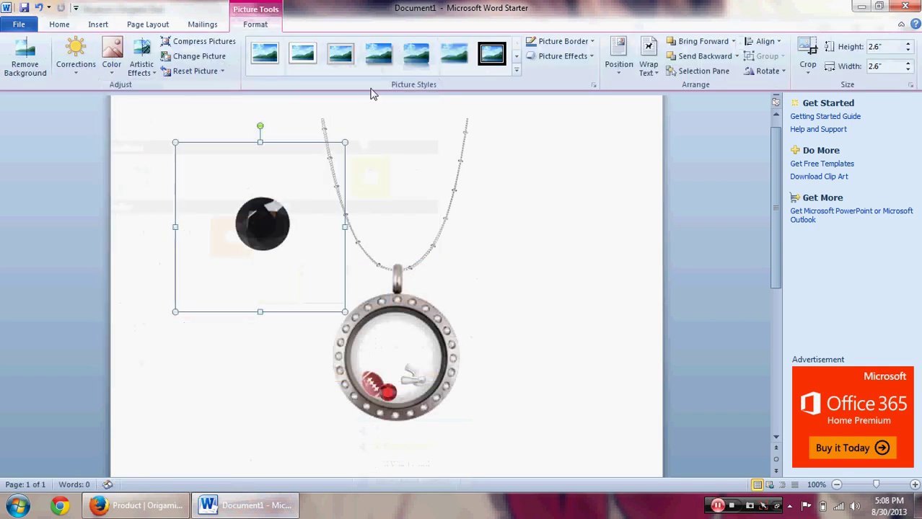
Step: Shrink the black crystal picture and place it inside the locket, directly beside the red crystal
drag(346, 140, 405, 393)
click(522, 314)
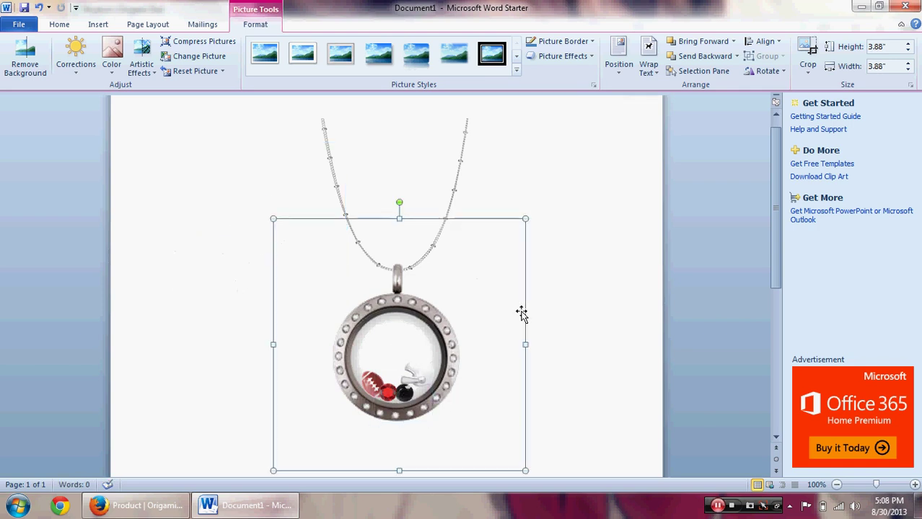
click(570, 278)
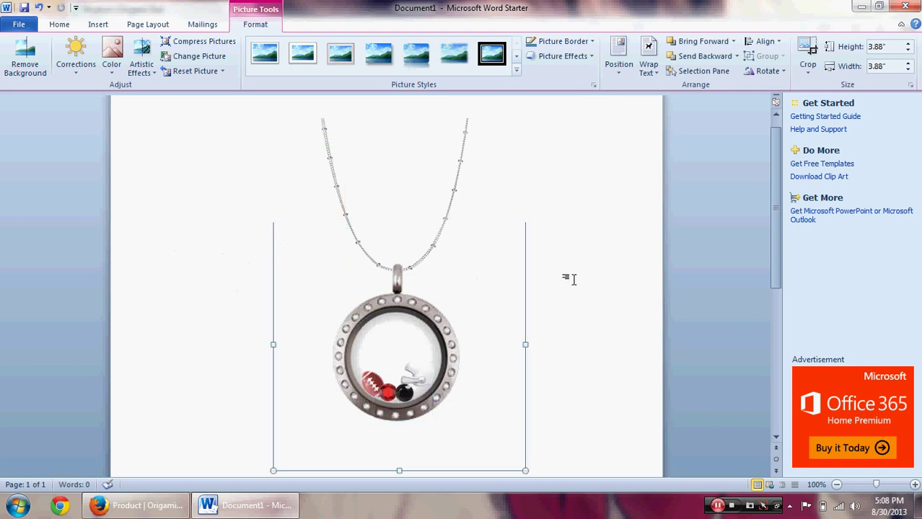
Step: Switch to Firefox, browse the Dangles category under Living Lockets, and open the Red Crystal Dangle product page
click(137, 505)
mouse_move(359, 130)
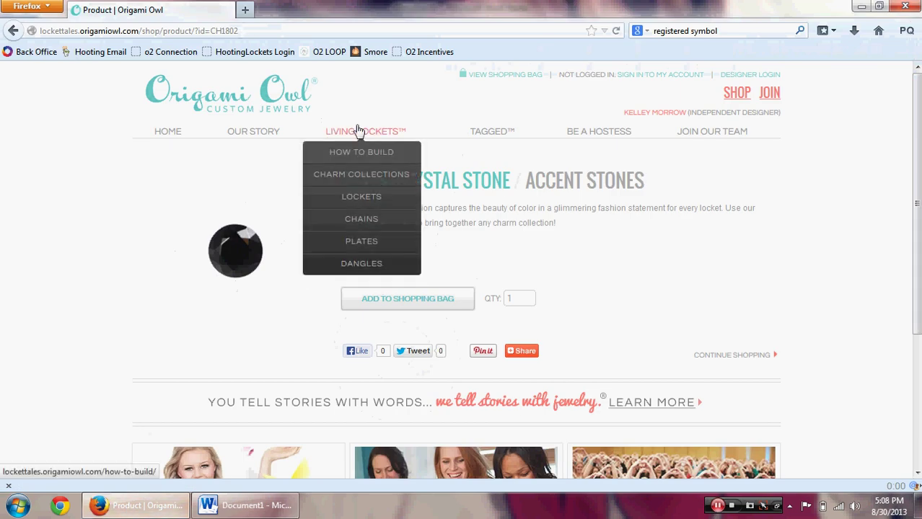
click(364, 263)
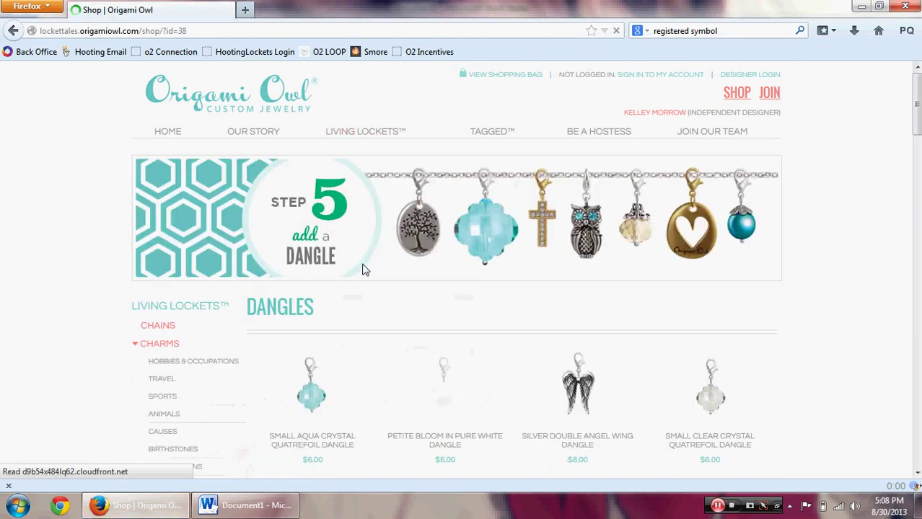
drag(917, 92, 885, 370)
click(444, 281)
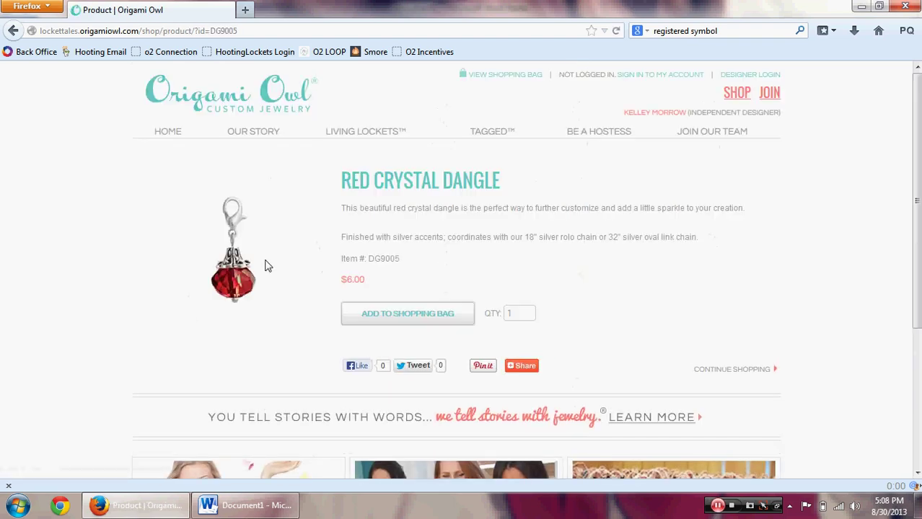
Step: Copy the Red Crystal Dangle product image and paste it into the Word document
right_click(237, 264)
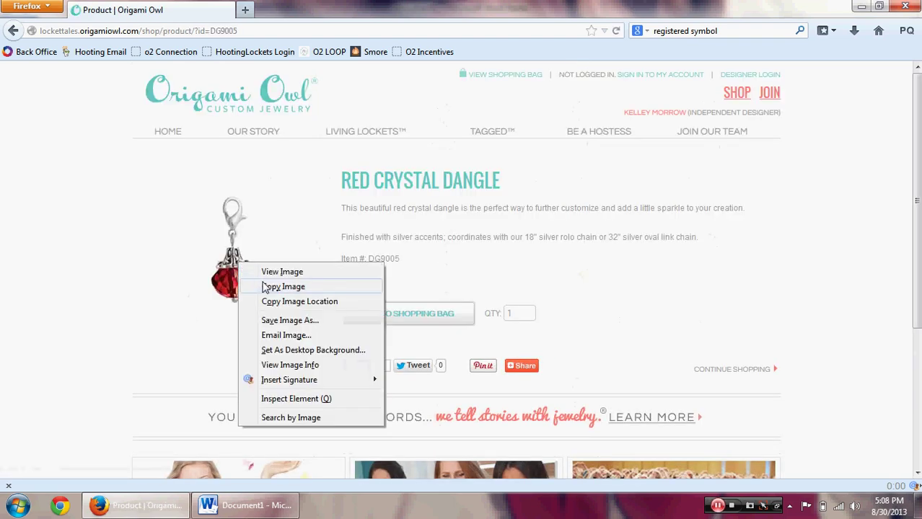
click(281, 284)
click(245, 505)
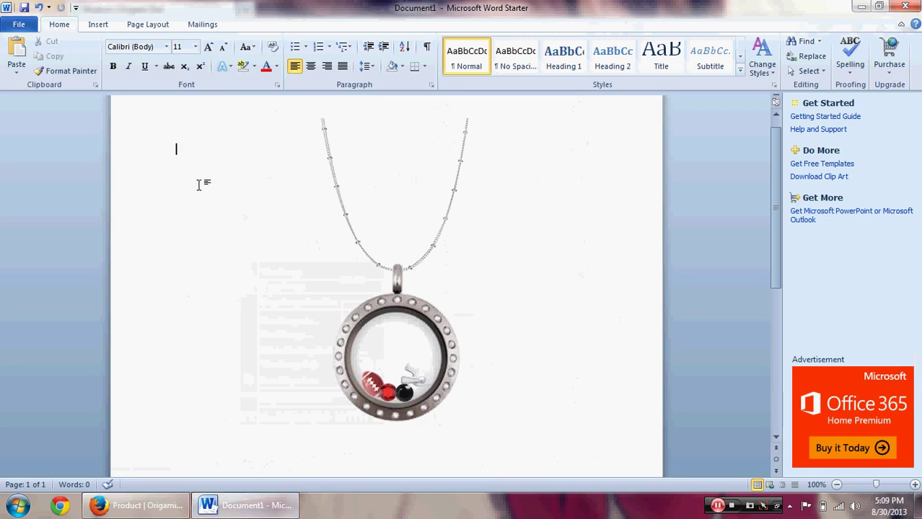
key(ctrl+v)
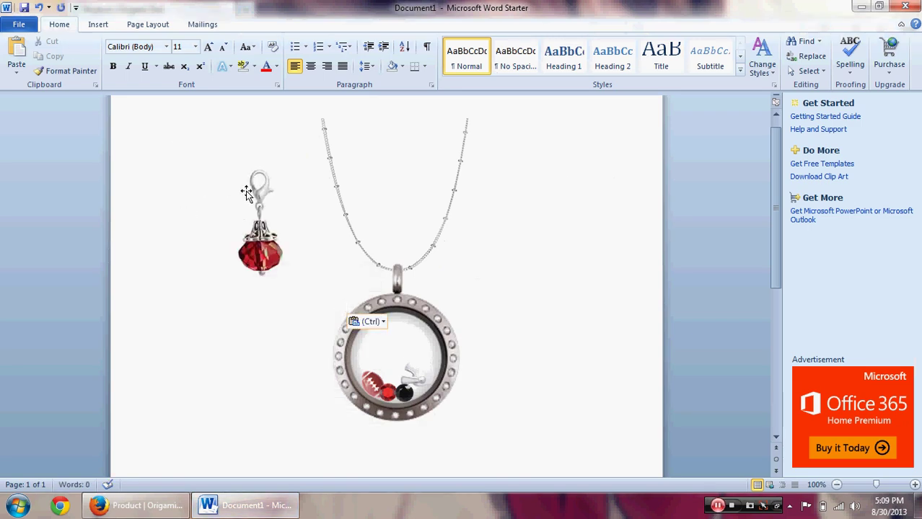
Step: Set the red dangle picture's text wrapping to In Front of Text and make its white background transparent
click(246, 193)
right_click(246, 194)
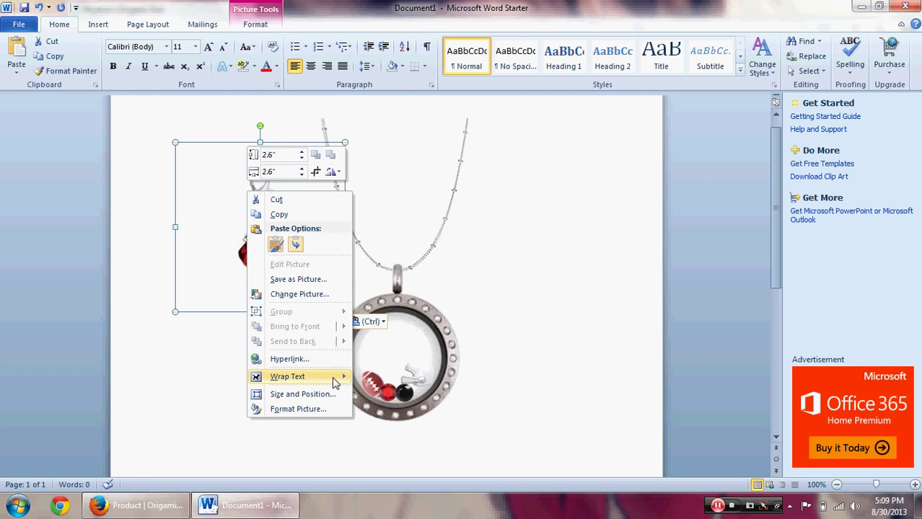
mouse_move(334, 383)
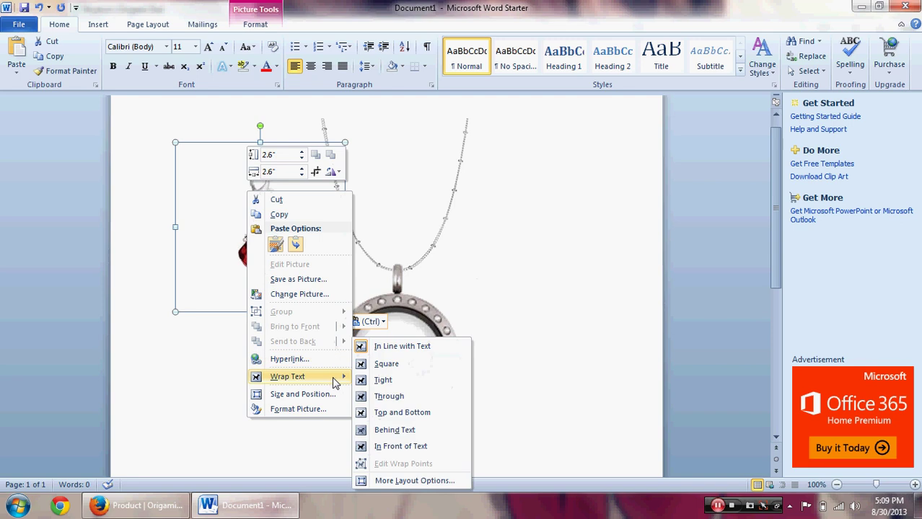
click(390, 444)
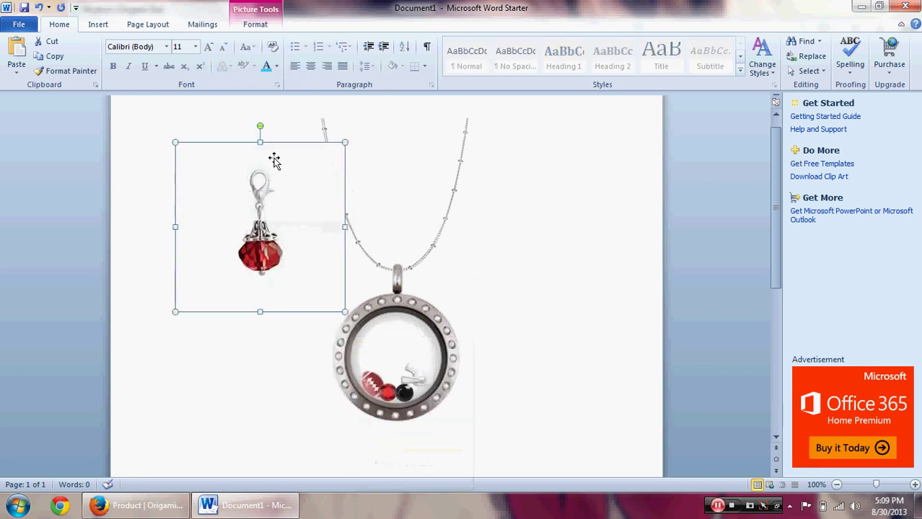
double_click(259, 186)
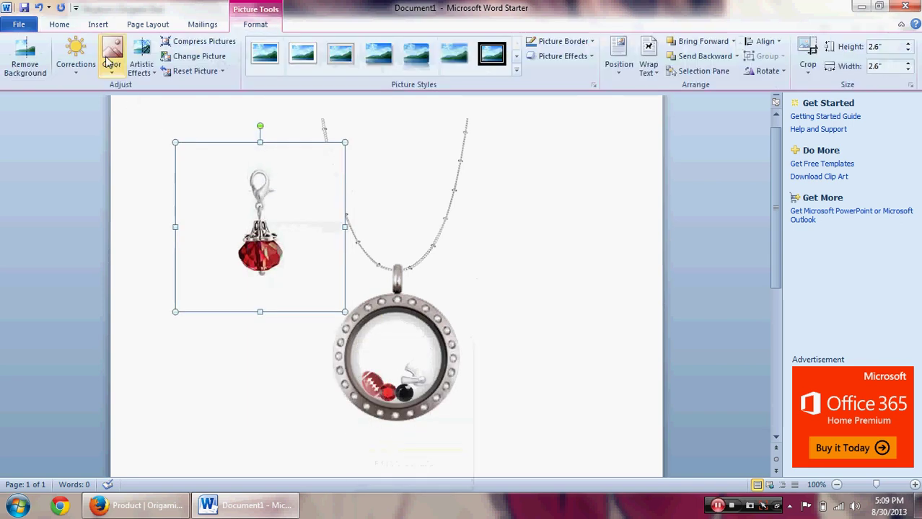
click(112, 56)
click(177, 375)
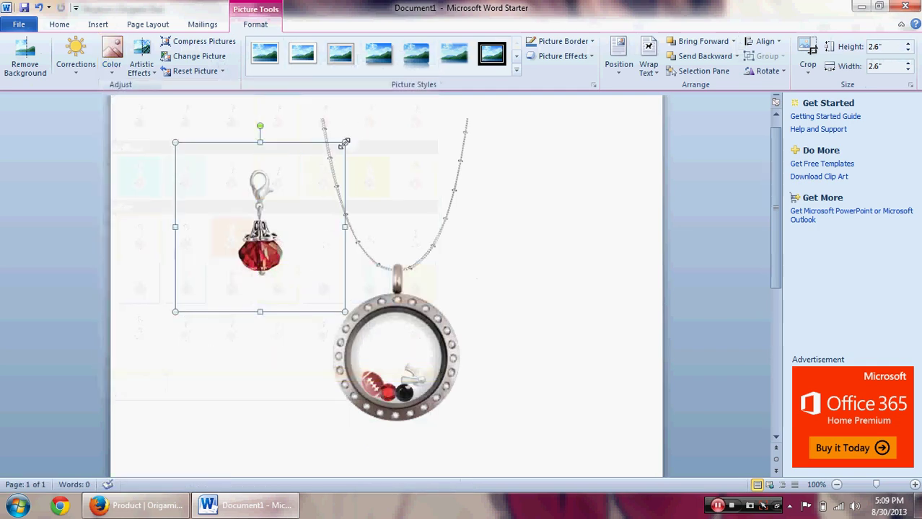
Step: Shrink the dangle picture to about 1.95 inches, tilt it slightly counterclockwise, and hang it from the chain beside the locket's bail
drag(343, 143, 287, 189)
drag(239, 168, 214, 169)
drag(231, 240, 436, 286)
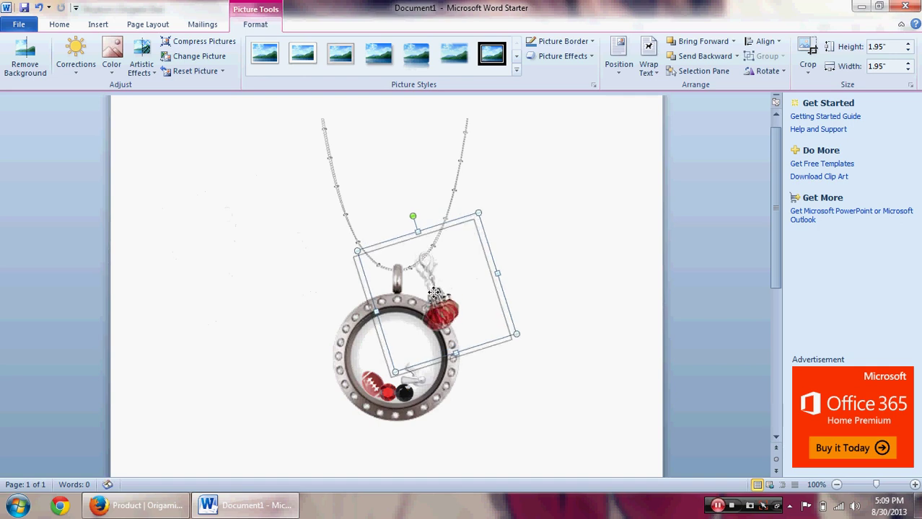
click(540, 289)
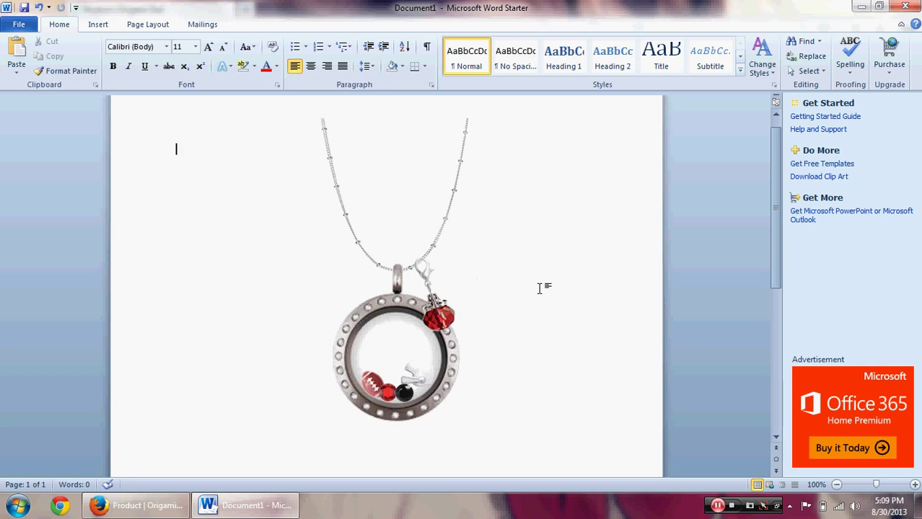
Step: Capture the complete necklace, from chain to locket, as a snip with the Snipping Tool
click(16, 506)
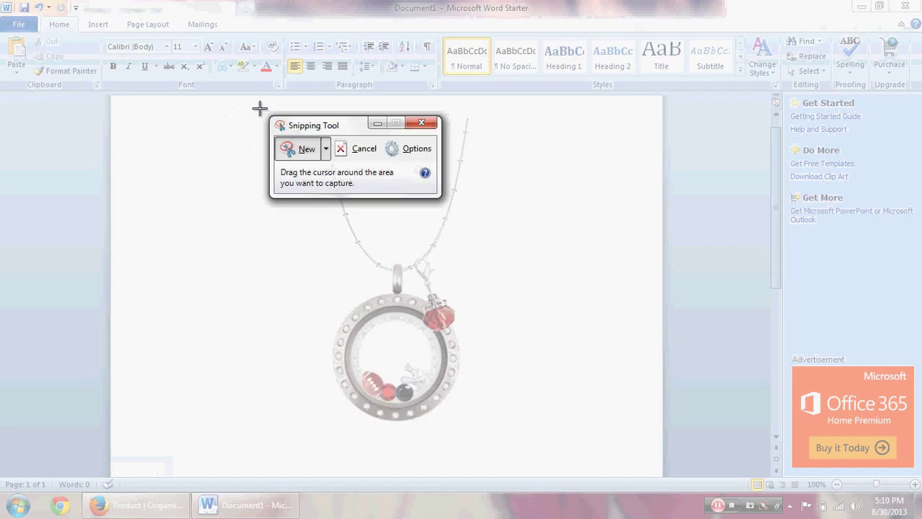
drag(253, 101, 517, 437)
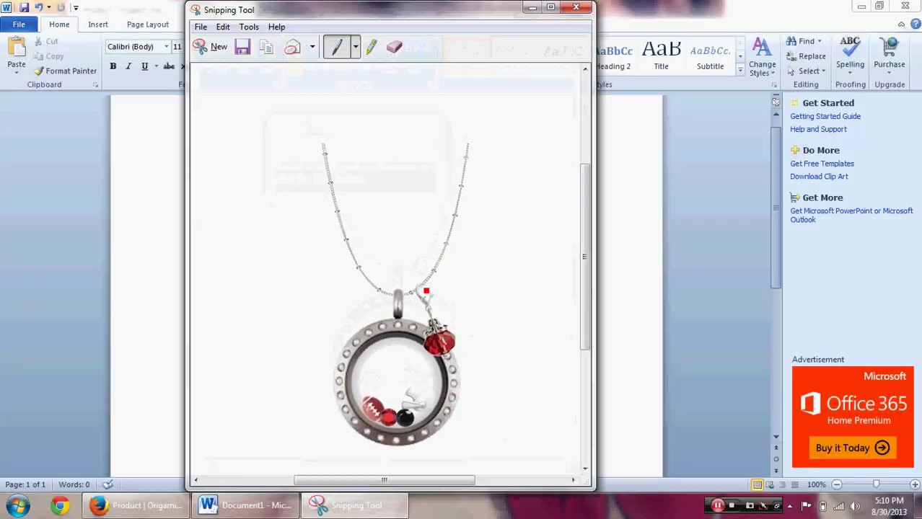
Step: Select JPEG as the snip's save format, but cancel saving and close the Snipping Tool without keeping the snip
click(202, 28)
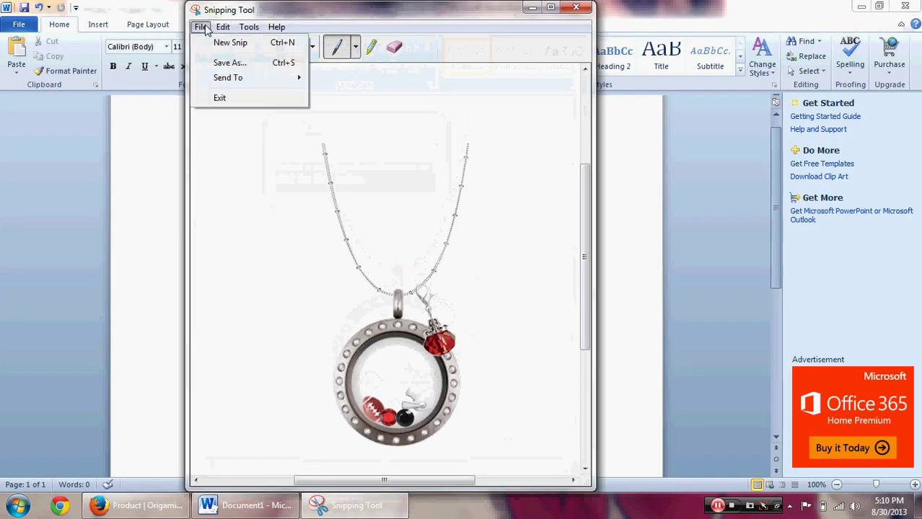
click(216, 64)
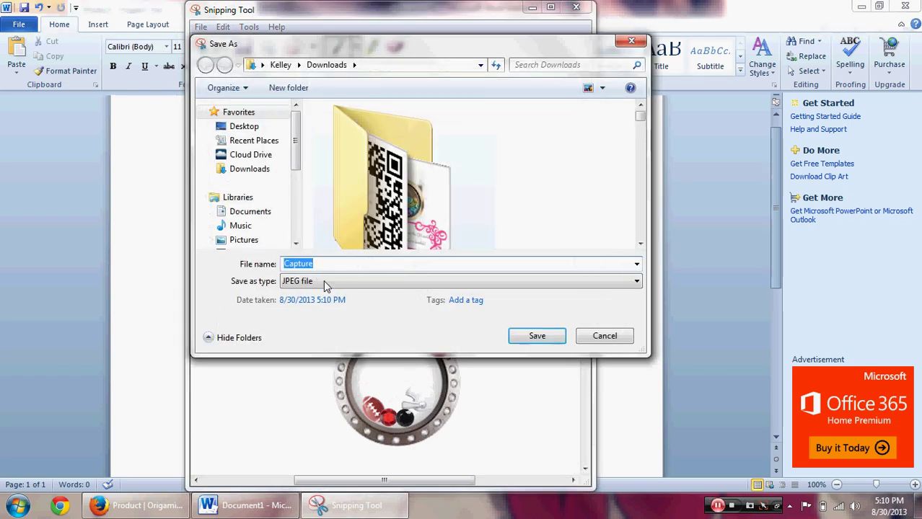
click(324, 281)
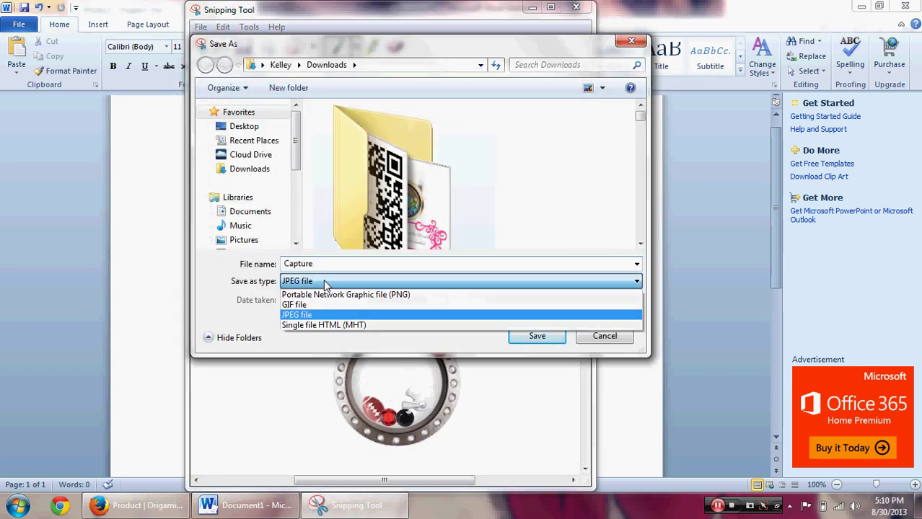
click(306, 315)
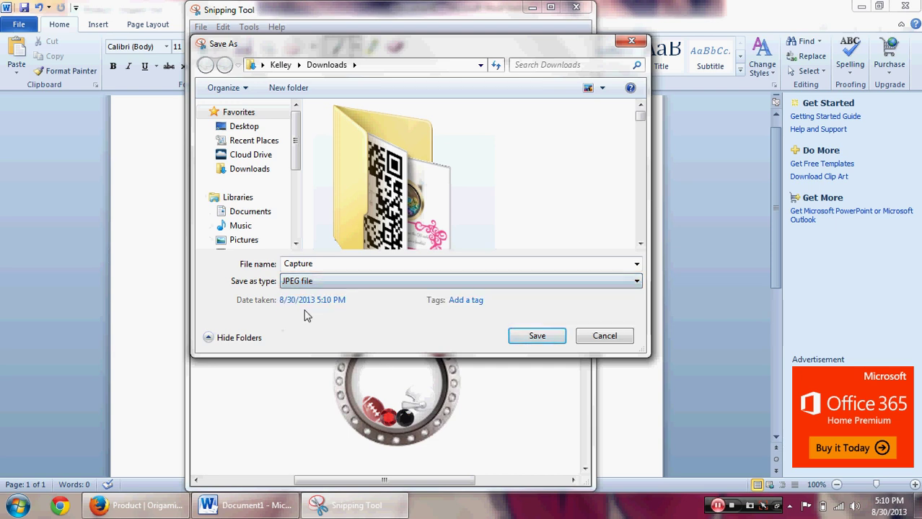
click(606, 336)
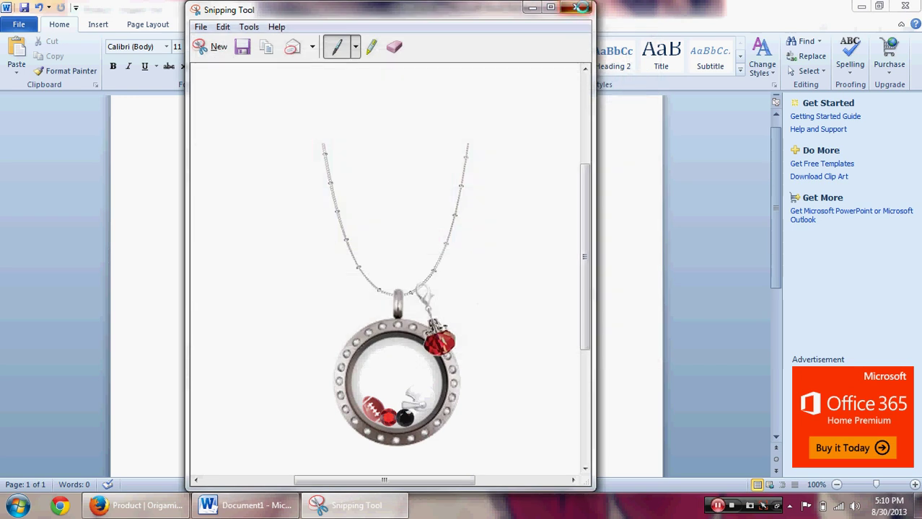
click(582, 8)
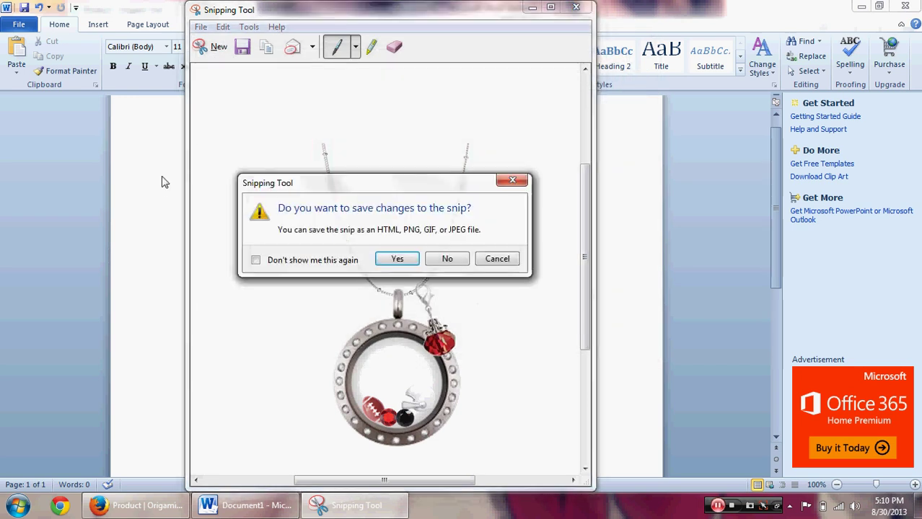
click(439, 256)
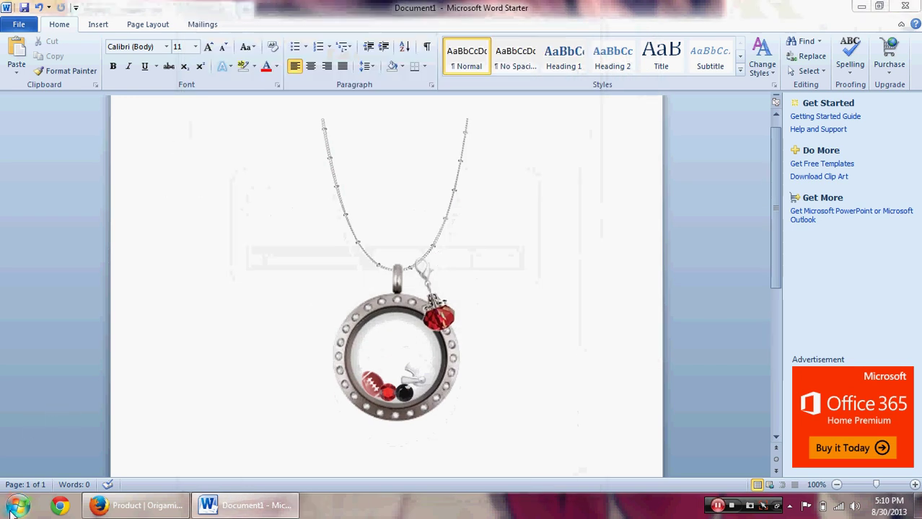
Step: Reopen the Snipping Tool, snip the whole necklace again, and discard the capture on closing
click(4, 510)
click(98, 241)
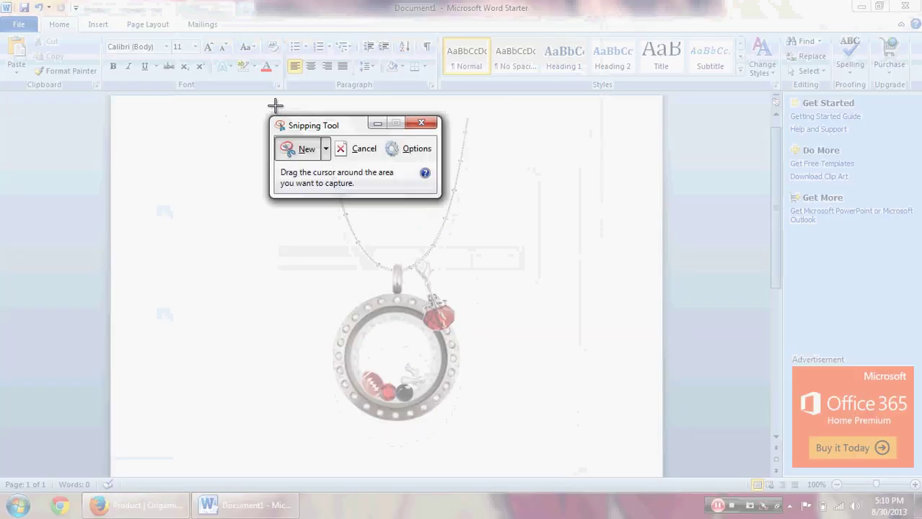
drag(274, 106, 510, 433)
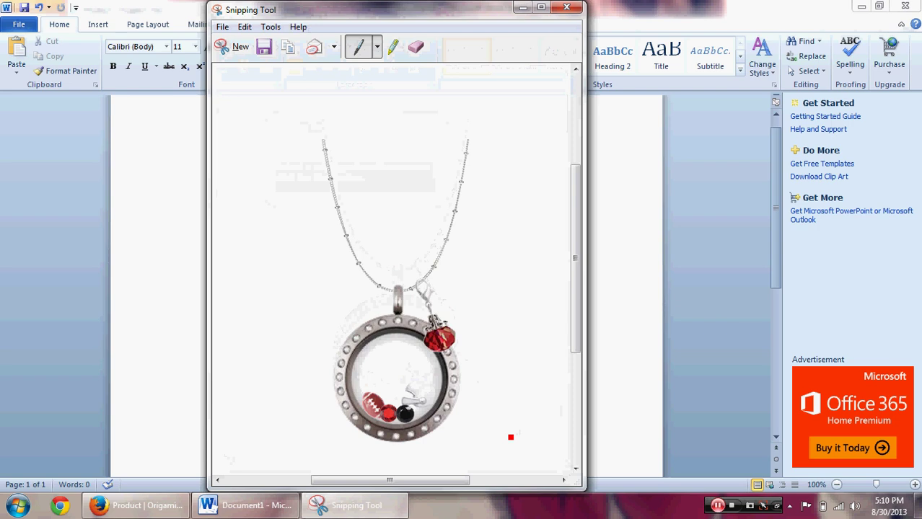
click(565, 8)
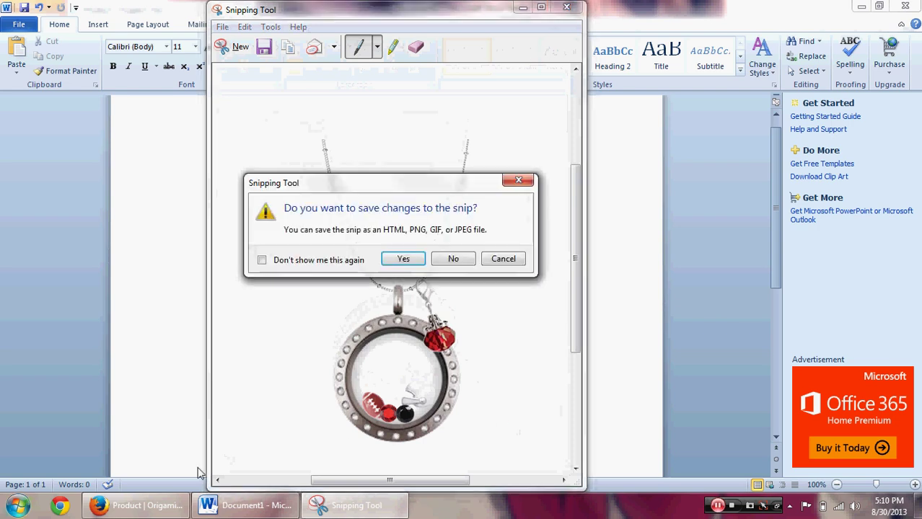
click(459, 257)
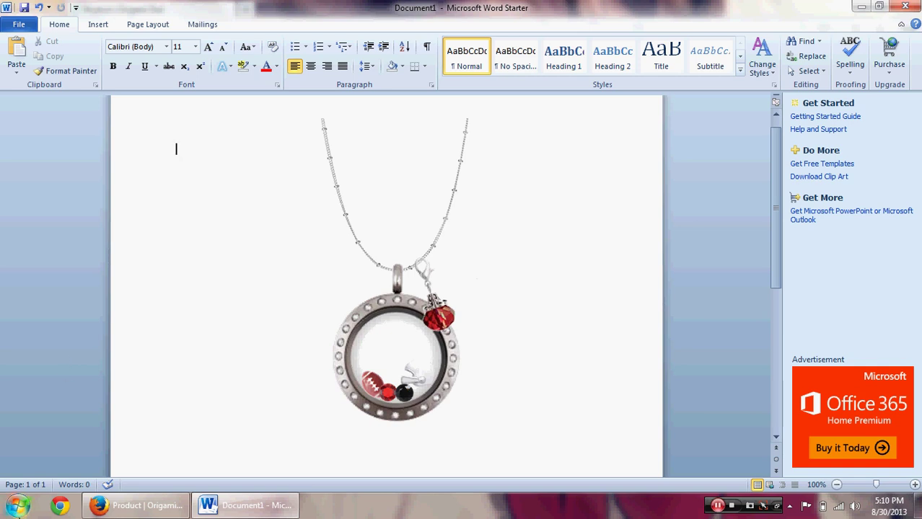
Step: Open Paint and paste the copied screenshot of the Word window onto the blank canvas
click(18, 507)
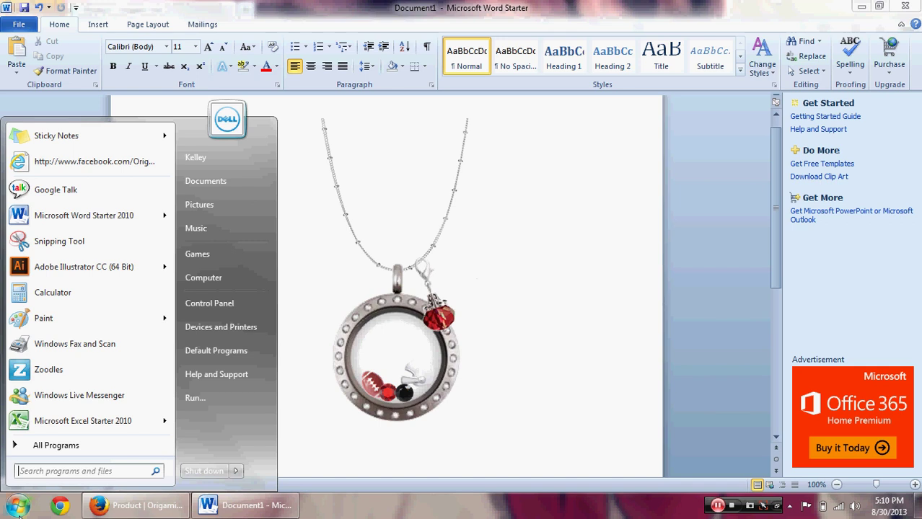
click(44, 319)
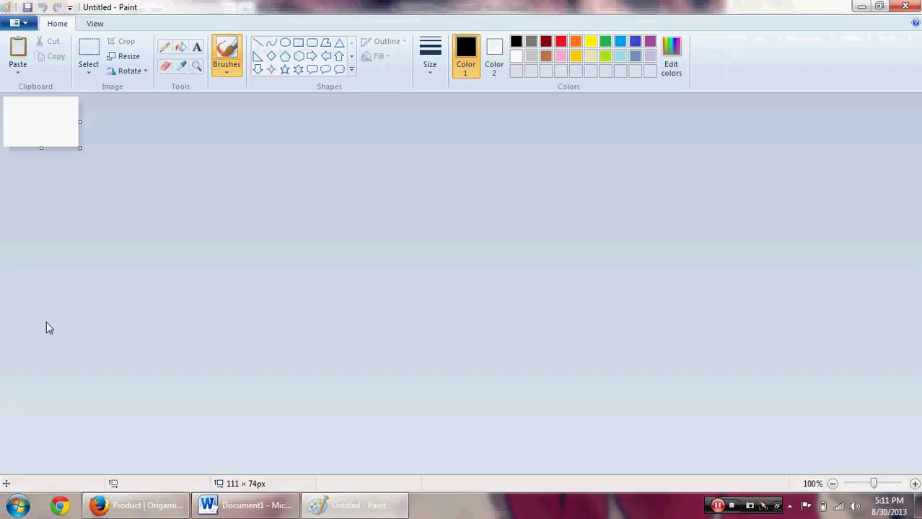
key(ctrl+v)
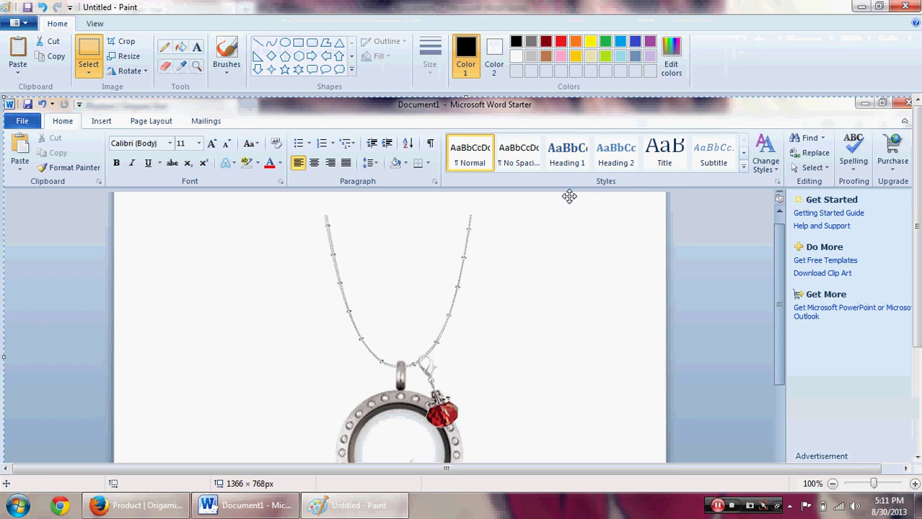
click(918, 509)
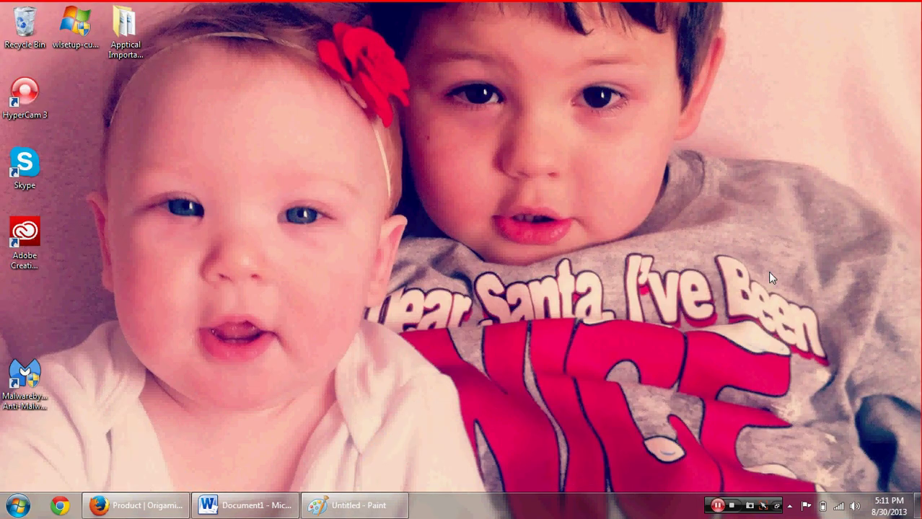
click(317, 505)
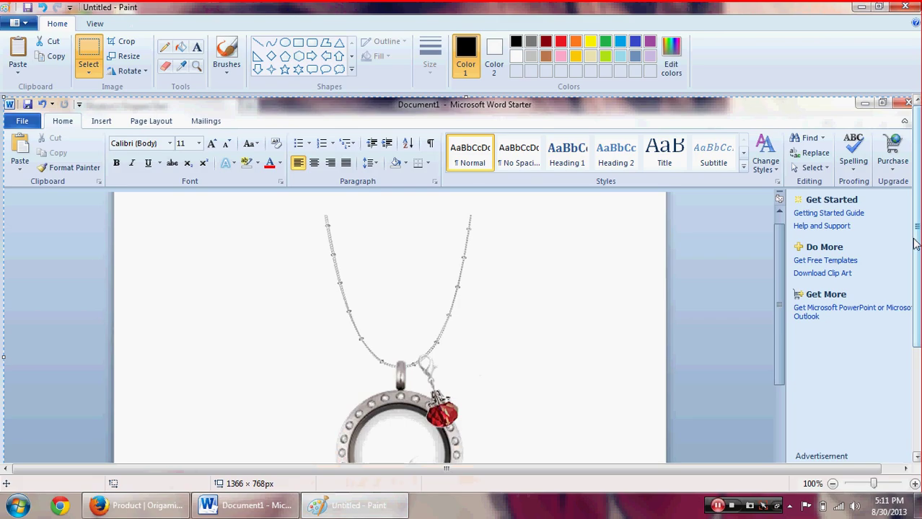
Step: Select the whole necklace, from chain ends to locket, and crop the screenshot to about 273 × 476 px
drag(918, 239, 919, 303)
click(130, 45)
drag(308, 112, 492, 433)
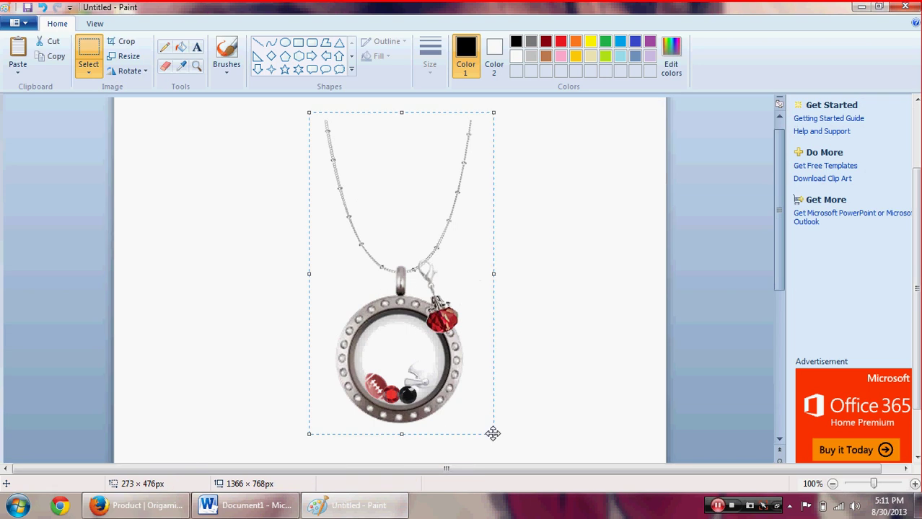
click(127, 44)
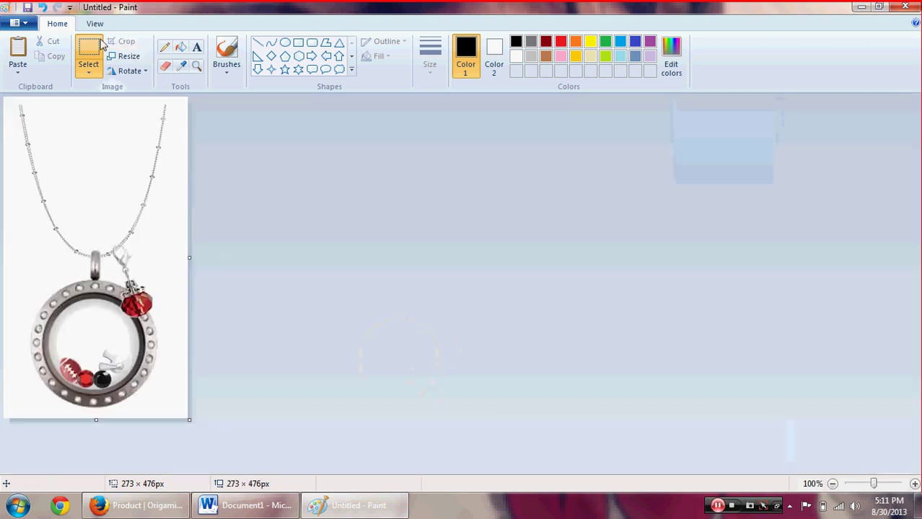
Step: Review the picture formats available for saving the cropped necklace, and return to the canvas without saving
click(22, 26)
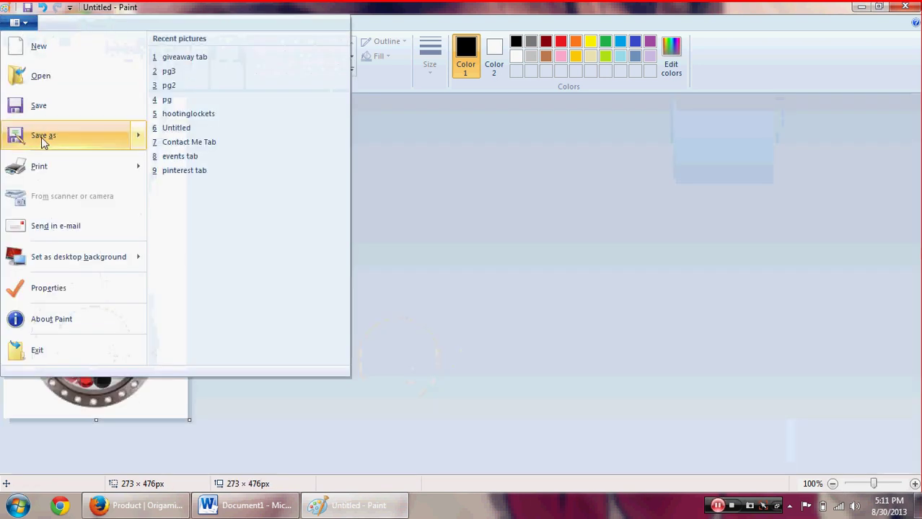
mouse_move(43, 143)
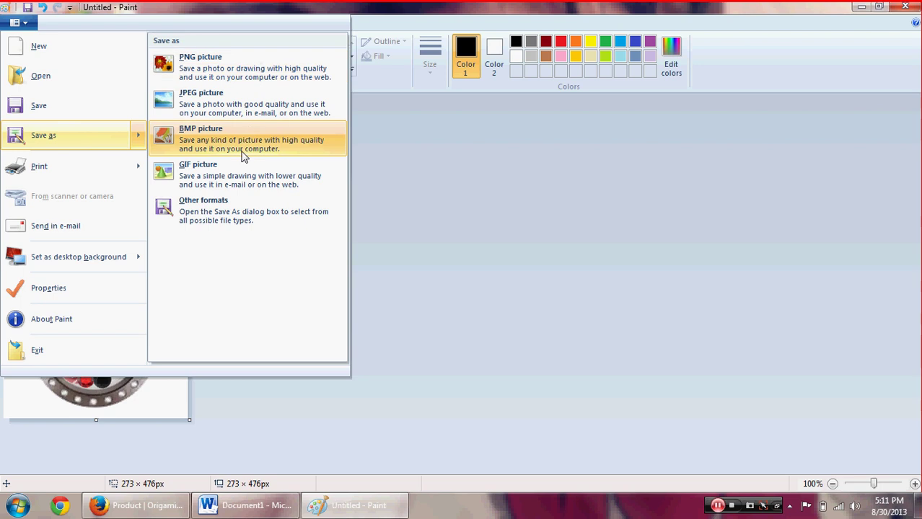
click(389, 202)
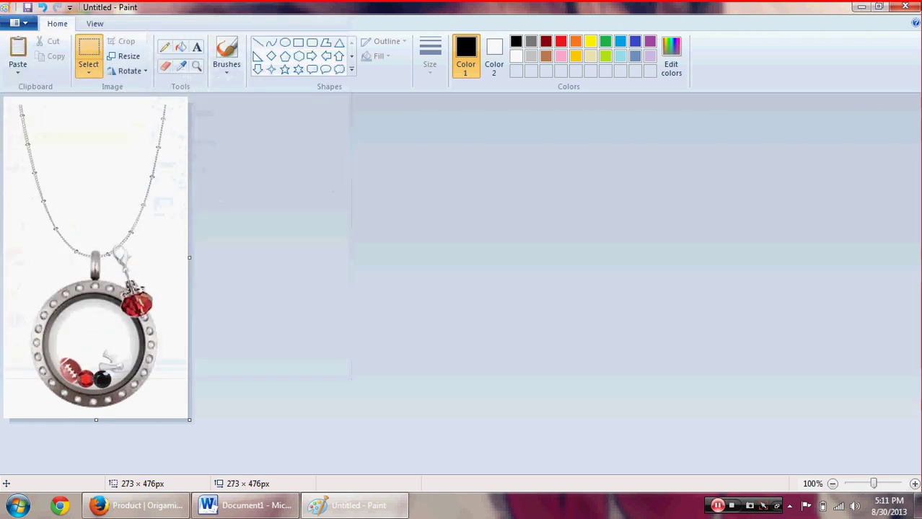